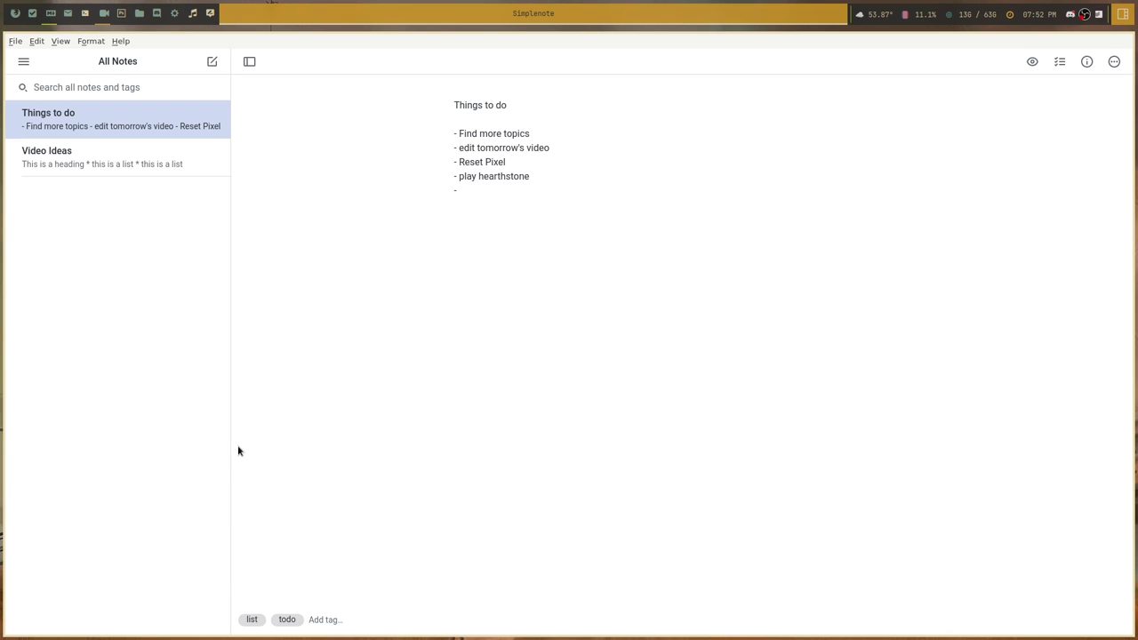
Switch the display theme to Dark in the settings and return to the Things to do note.
{"action": "key", "text": "ctrl+comma"}
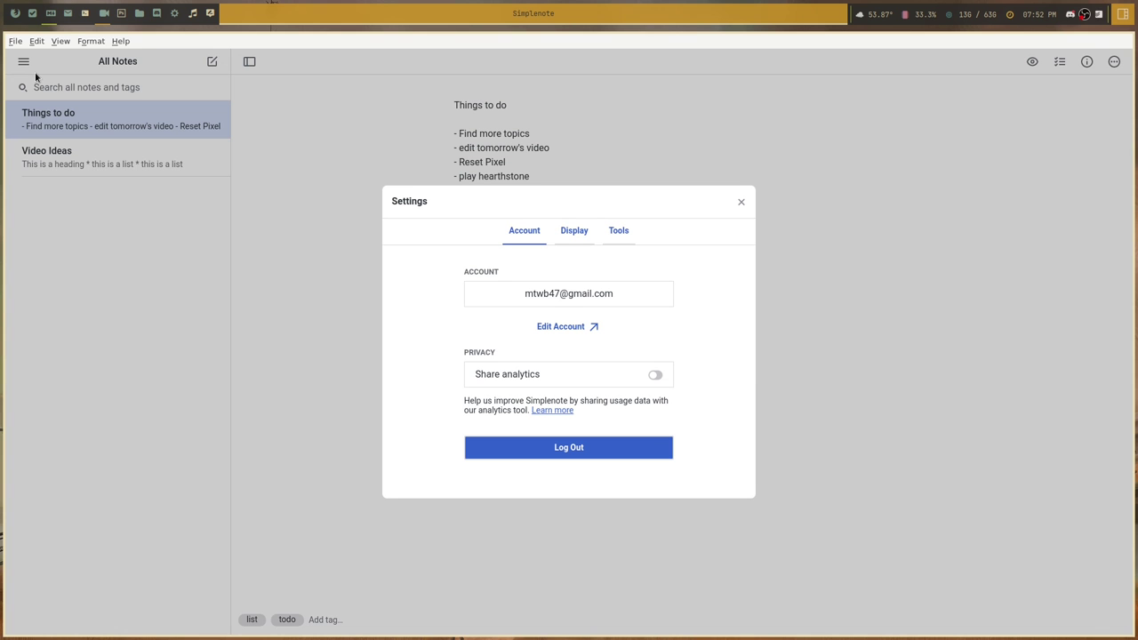
{"action": "left_click", "coordinate": [569, 236]}
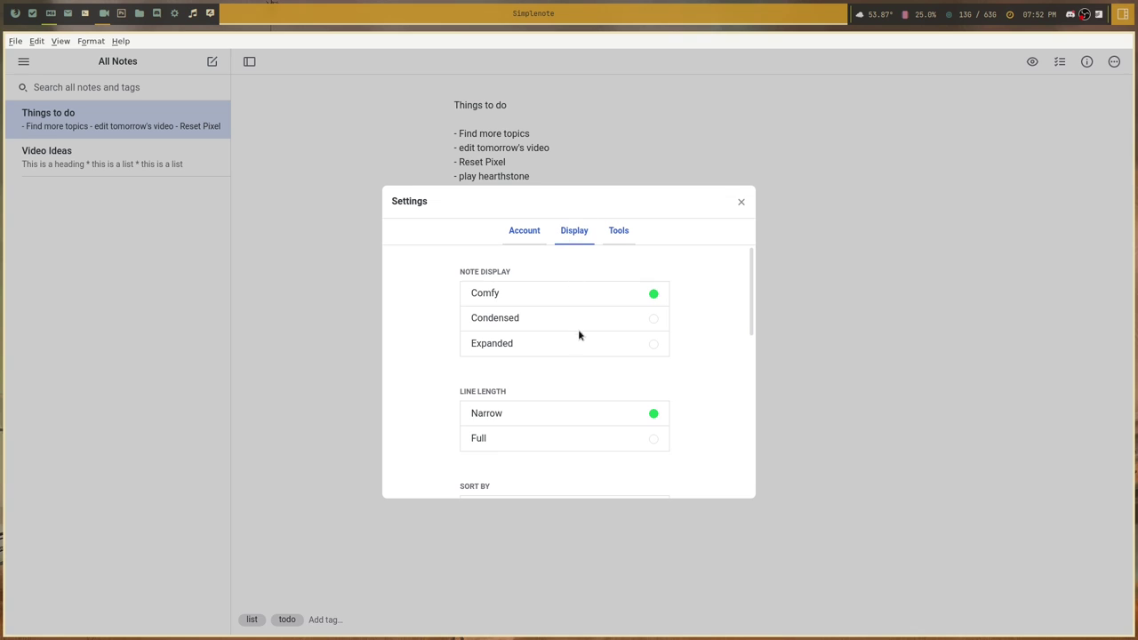
{"action": "scroll", "coordinate": [445, 378], "scroll_direction": "down", "scroll_amount": 5}
{"action": "scroll", "coordinate": [445, 379], "scroll_direction": "down", "scroll_amount": 3}
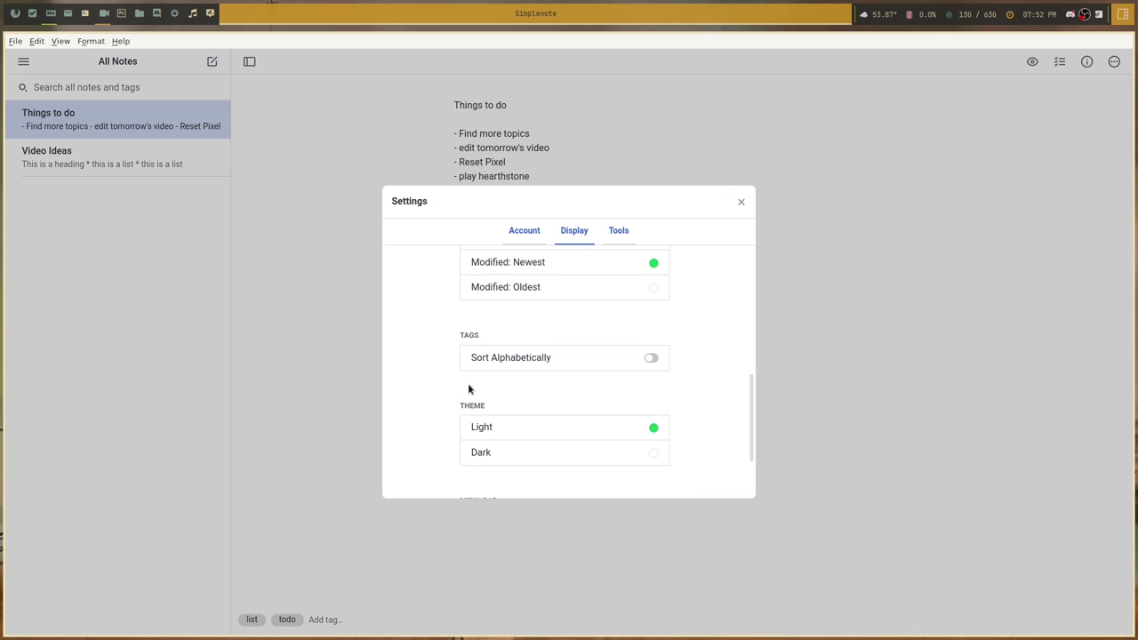
{"action": "left_click", "coordinate": [499, 453]}
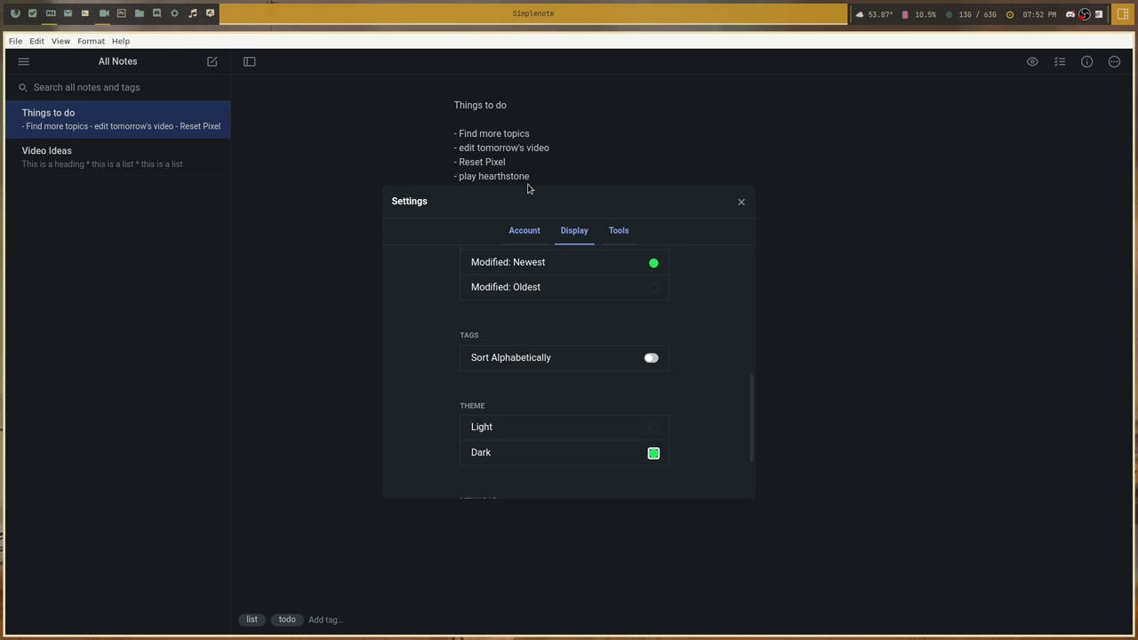
{"action": "scroll", "coordinate": [424, 365], "scroll_direction": "down", "scroll_amount": 2}
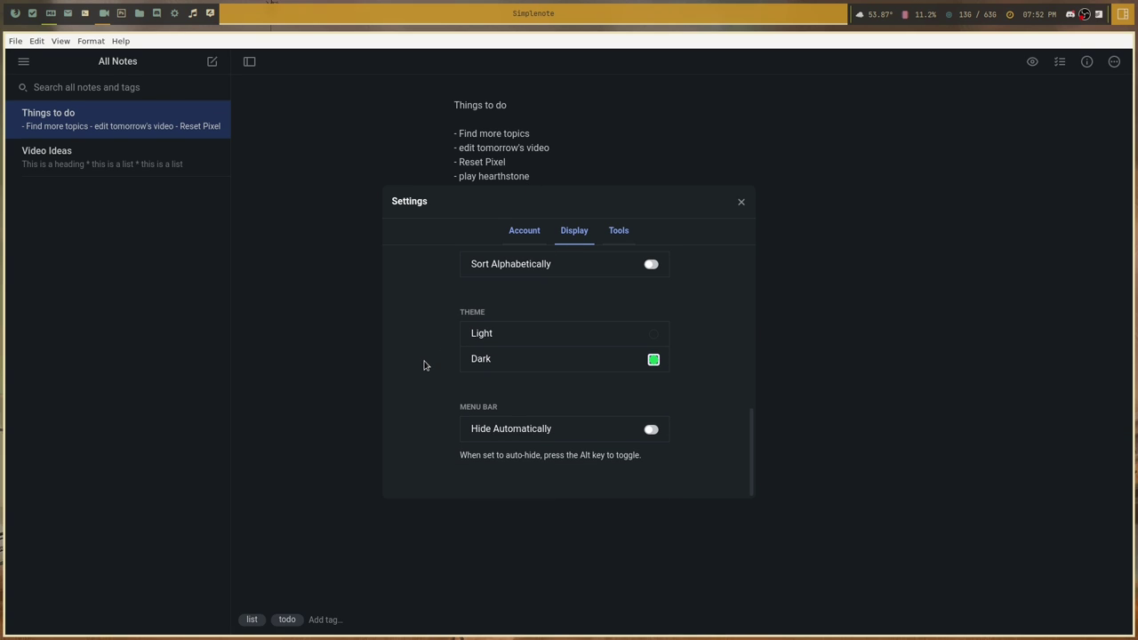
{"action": "left_click", "coordinate": [652, 430]}
{"action": "left_click", "coordinate": [740, 201]}
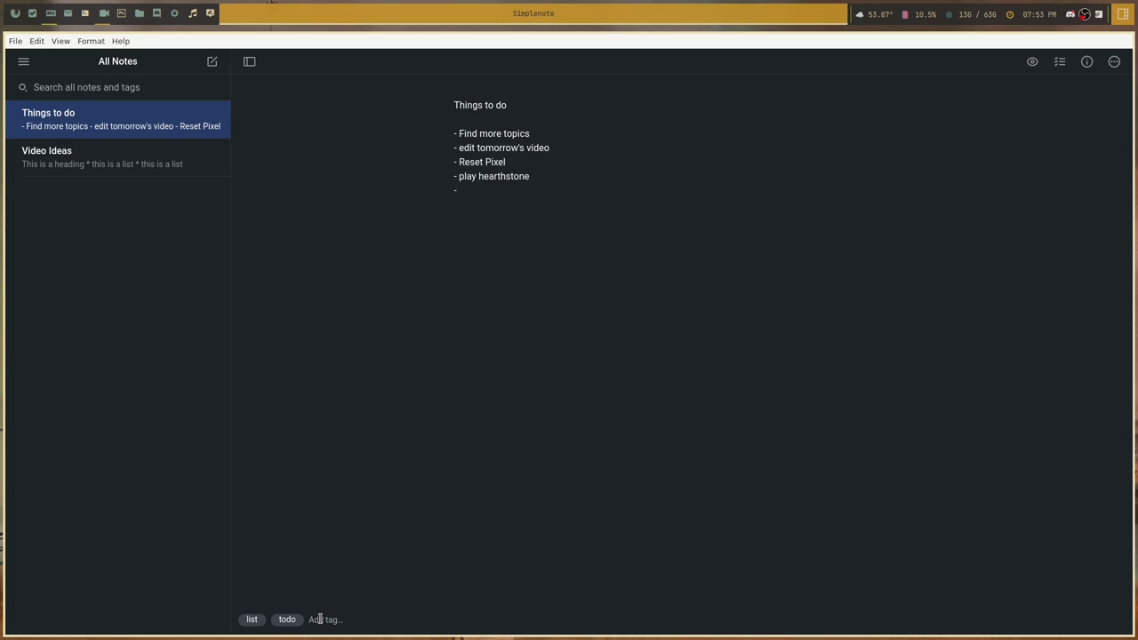
Add the tag "tag" to the Things to do note.
{"action": "type", "text": "tag"}
{"action": "key", "text": "Return"}
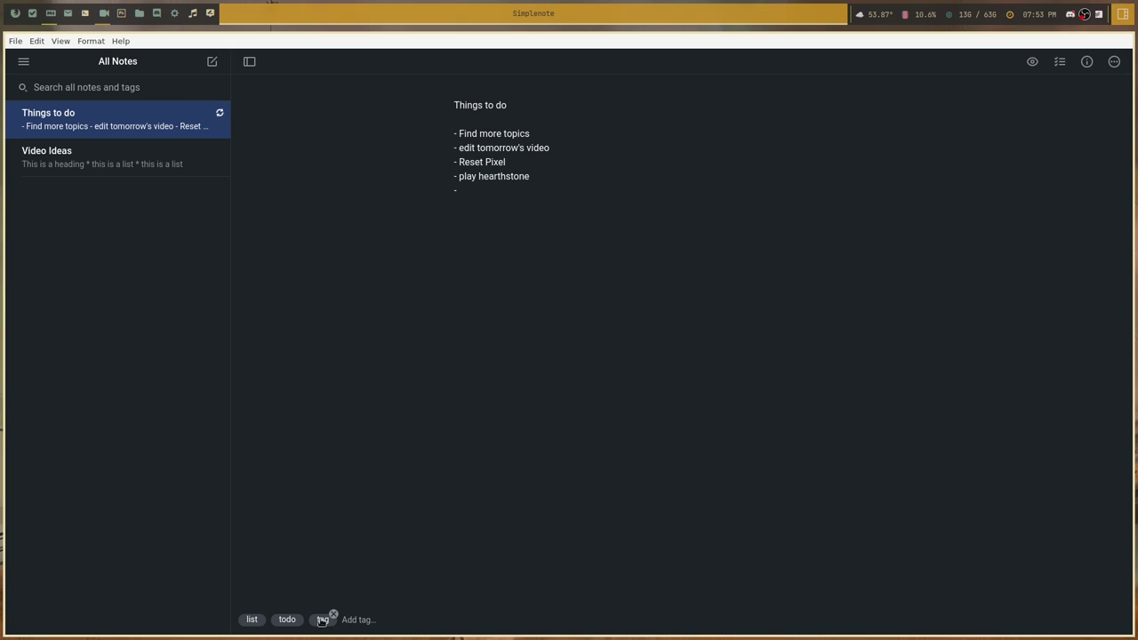
Search the notes by the todo tag, and look over the tag list in the navigation sidebar.
{"action": "left_click", "coordinate": [73, 89]}
{"action": "type", "text": "todo"}
{"action": "left_click", "coordinate": [68, 129]}
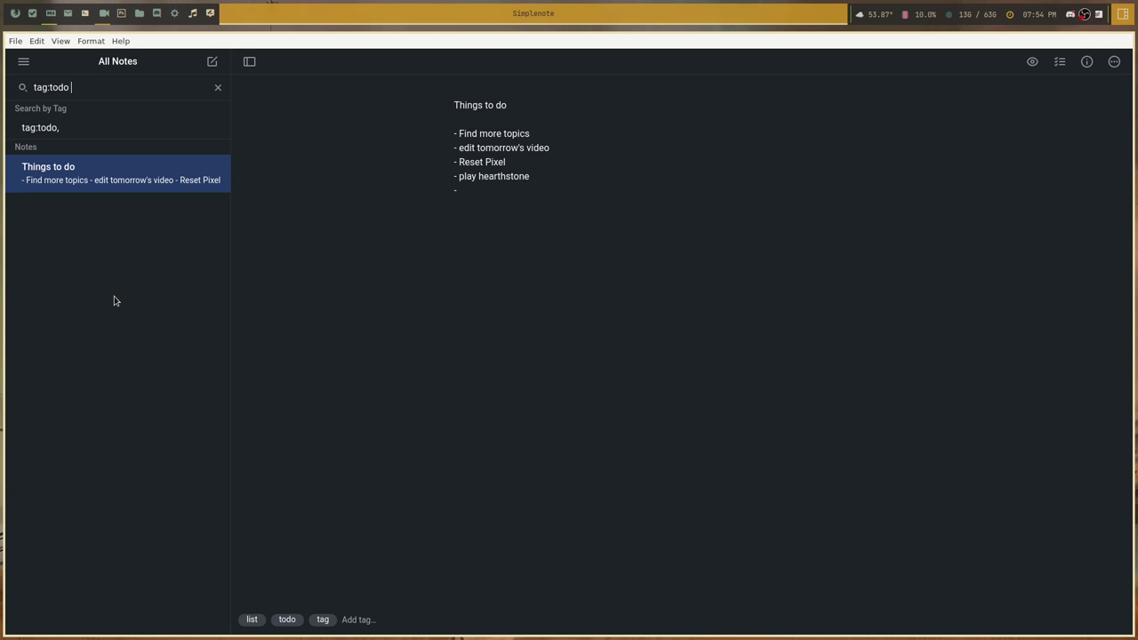
{"action": "left_click", "coordinate": [19, 64]}
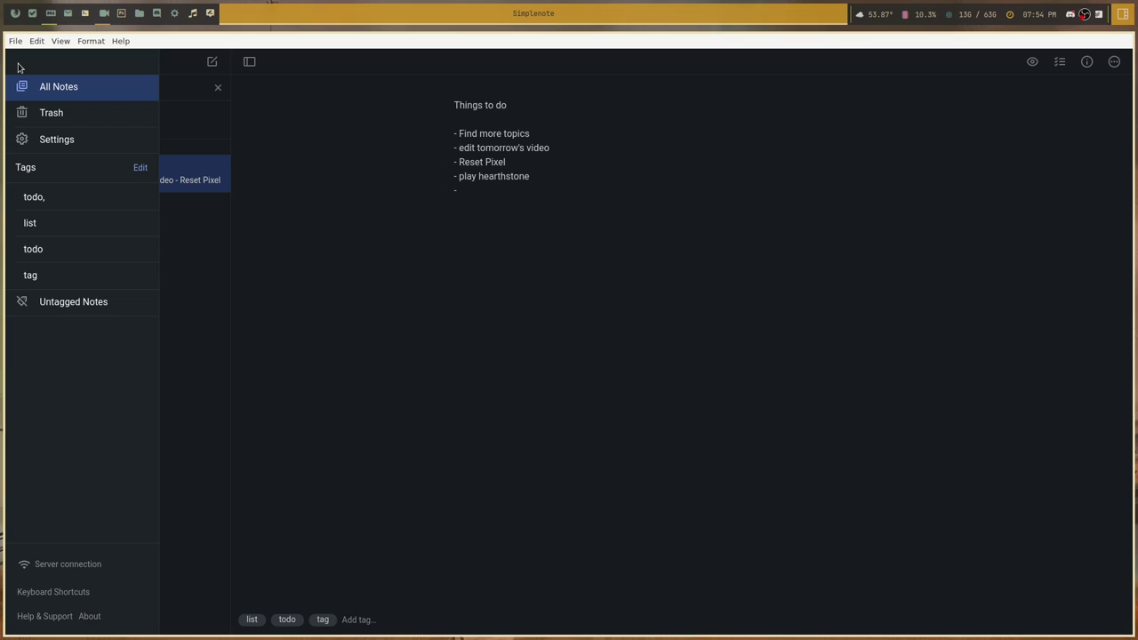
{"action": "left_click", "coordinate": [177, 71]}
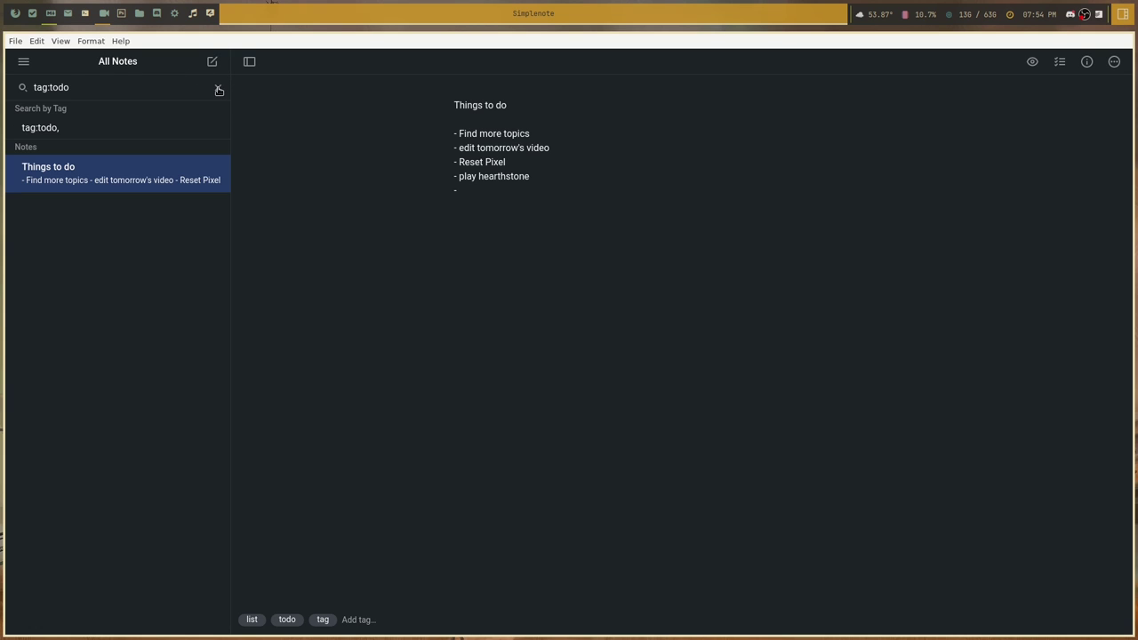
{"action": "left_click", "coordinate": [217, 87]}
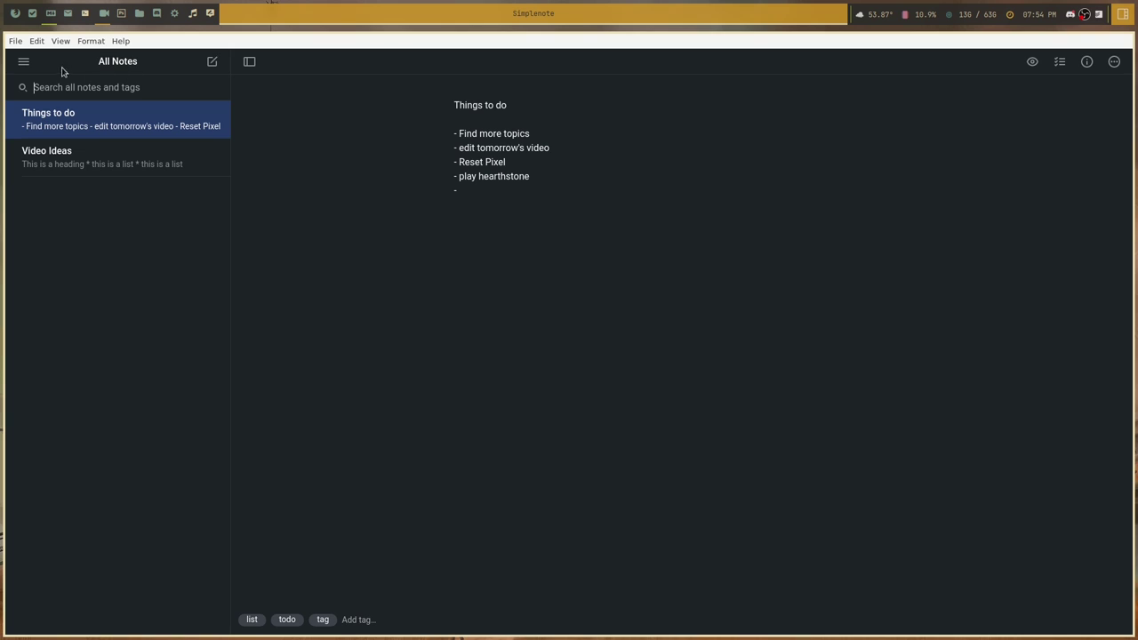
{"action": "left_click", "coordinate": [25, 62]}
{"action": "left_click", "coordinate": [259, 528]}
Turn off Markdown for the Things to do note and add the line "# Heading" below the list.
{"action": "left_click", "coordinate": [1113, 61]}
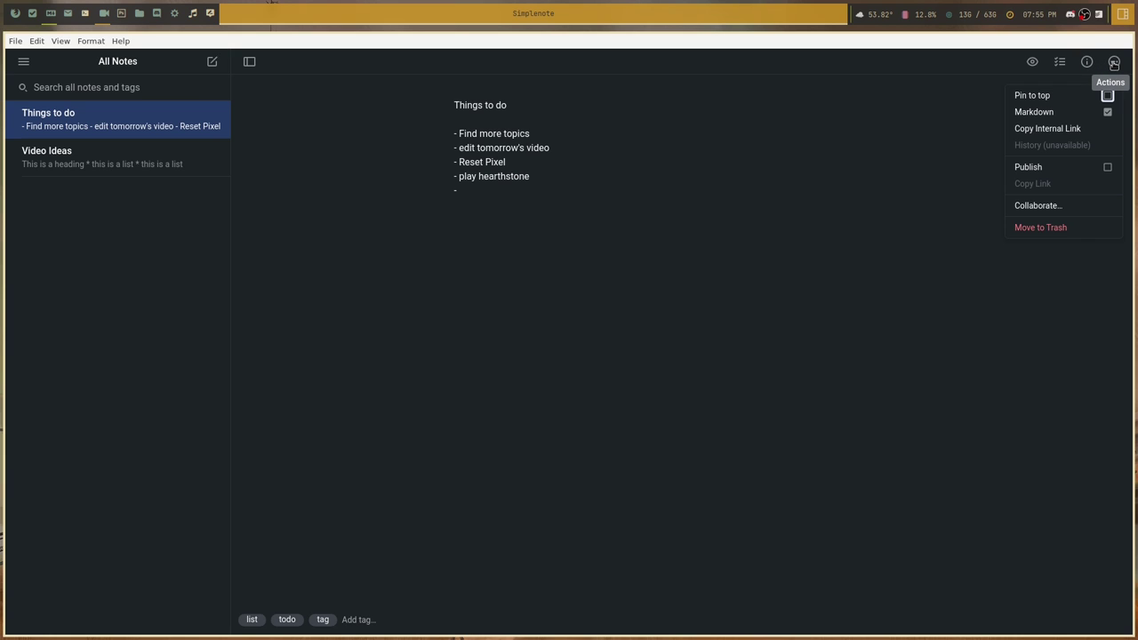
{"action": "left_click", "coordinate": [1107, 112]}
{"action": "left_click", "coordinate": [653, 273]}
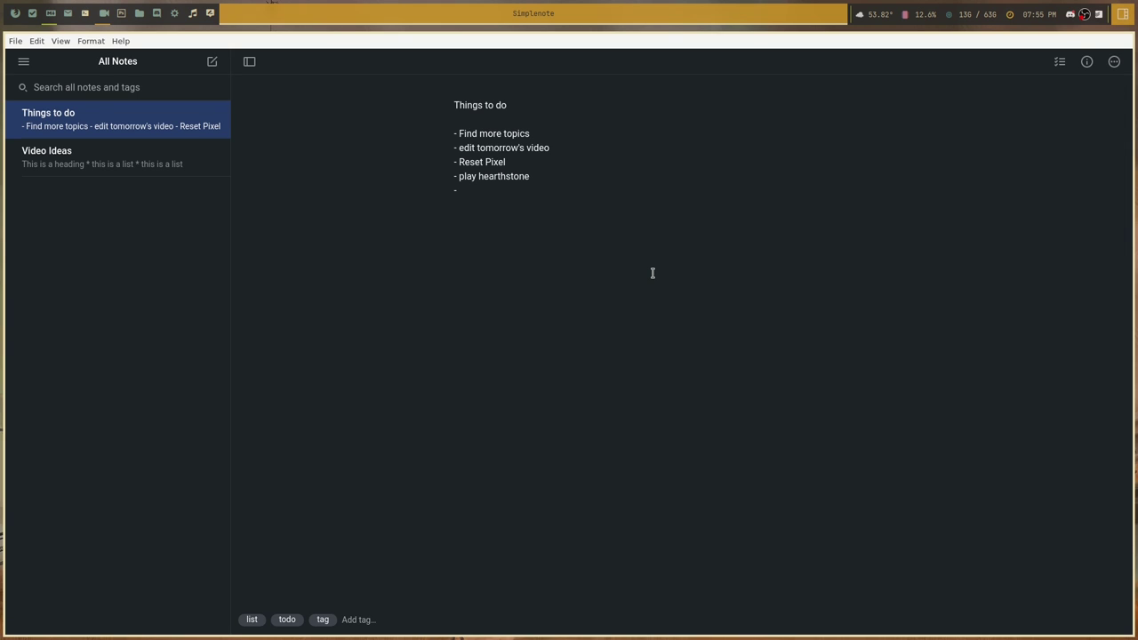
{"action": "type", "text": "# Heading"}
Turn Markdown back on for the note, start a new line below the heading, and preview the rendered note.
{"action": "left_click", "coordinate": [1116, 62]}
{"action": "left_click", "coordinate": [1107, 112]}
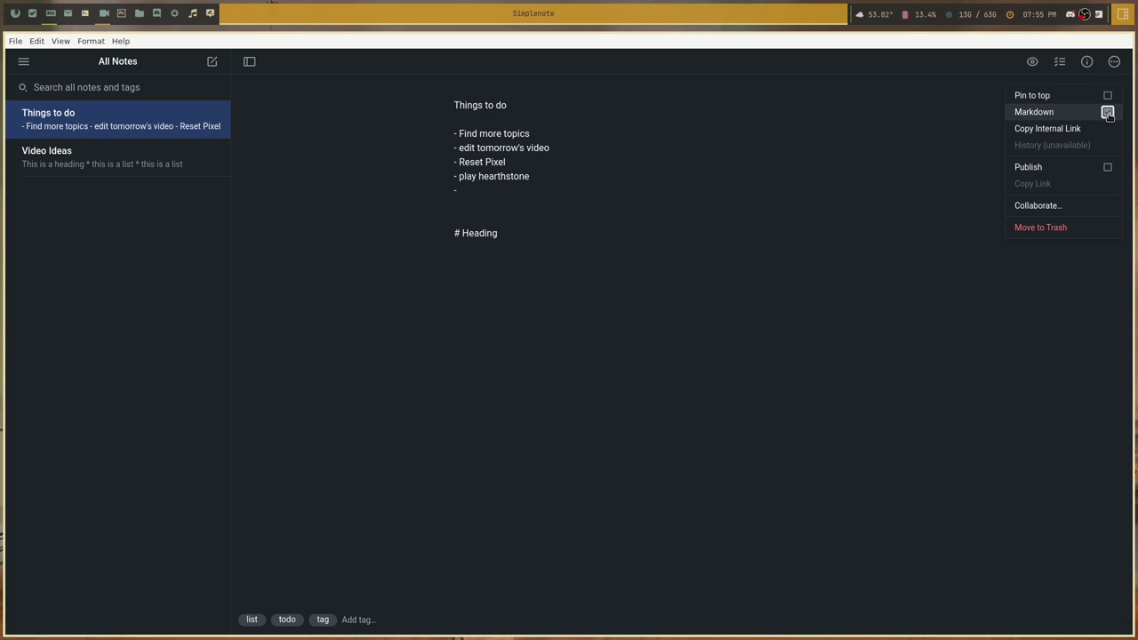
{"action": "left_click", "coordinate": [926, 138]}
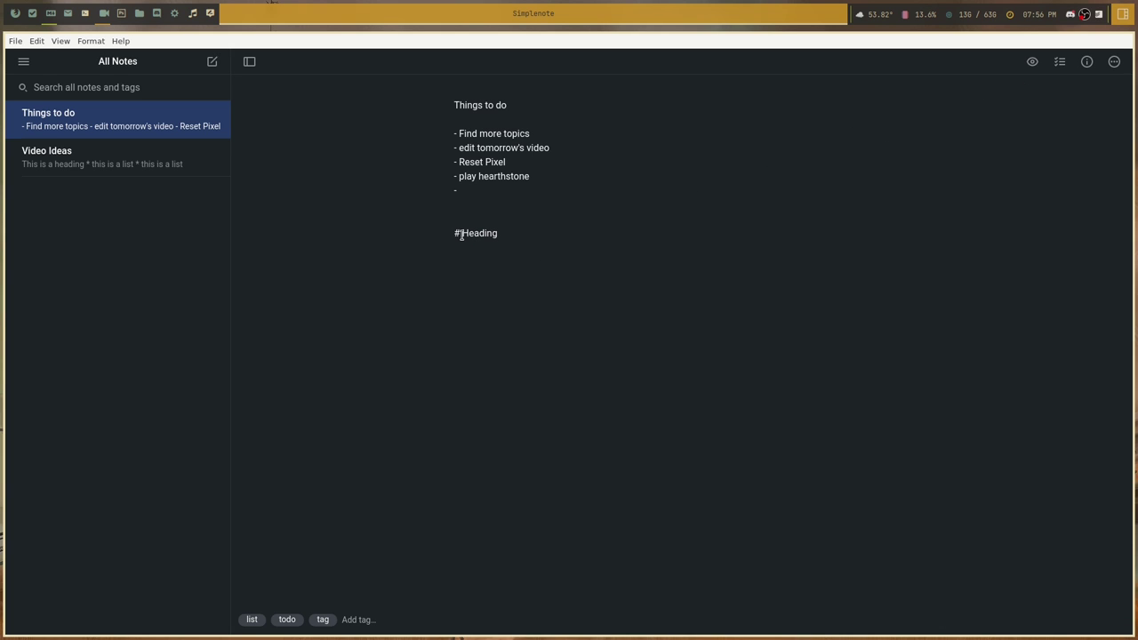
{"action": "left_click", "coordinate": [507, 231]}
{"action": "key", "text": "Return"}
{"action": "left_click", "coordinate": [1032, 62]}
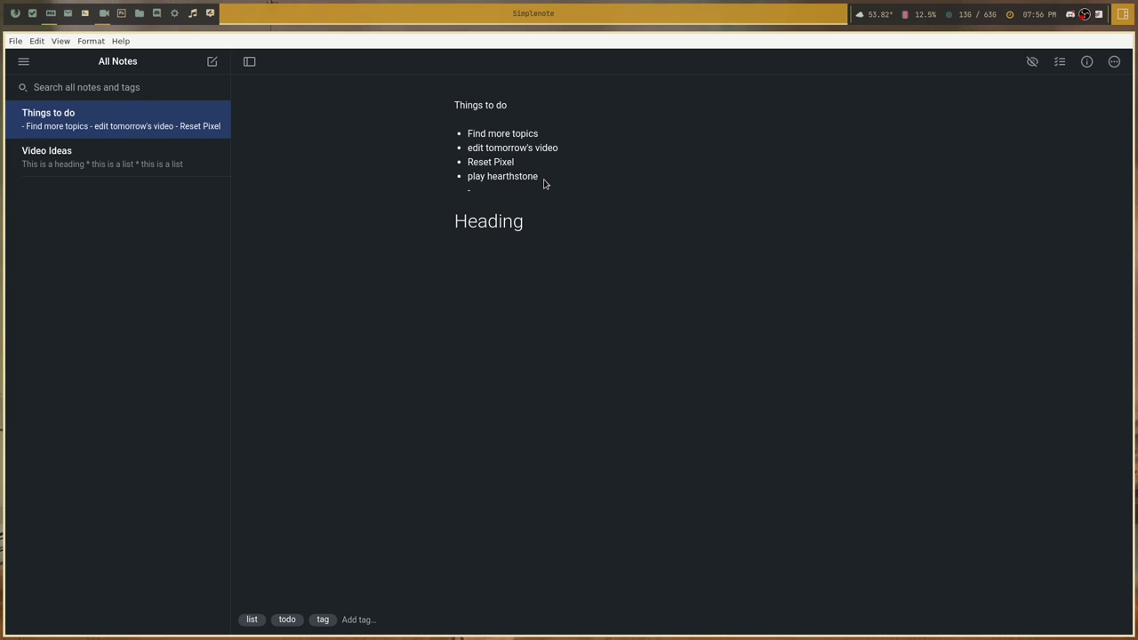
{"action": "left_click", "coordinate": [1032, 61]}
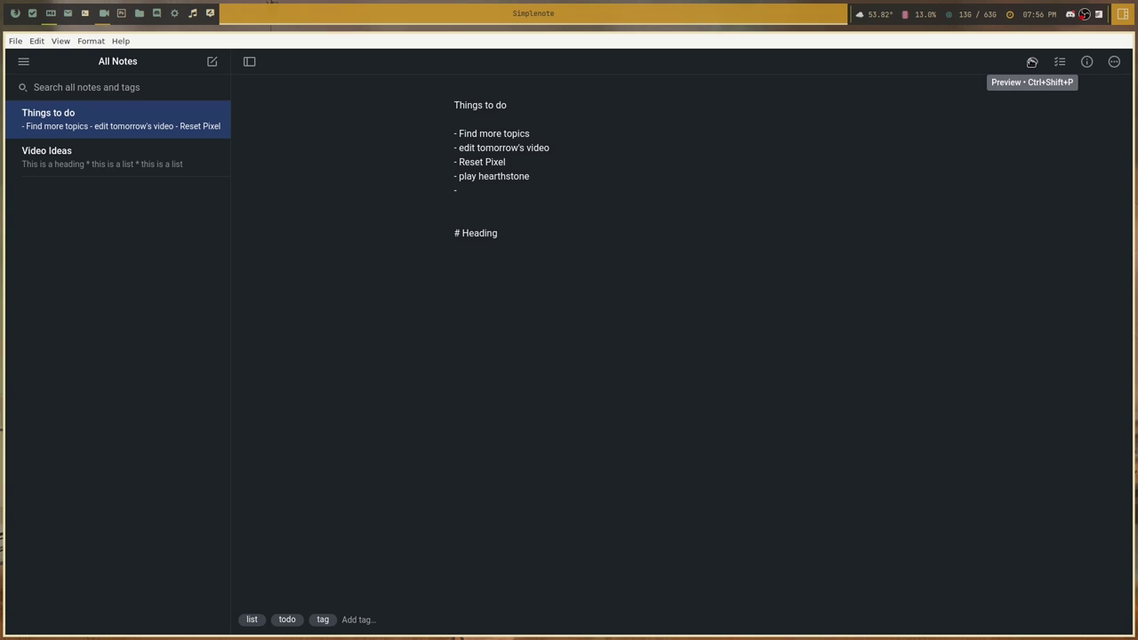
{"action": "left_click", "coordinate": [99, 44]}
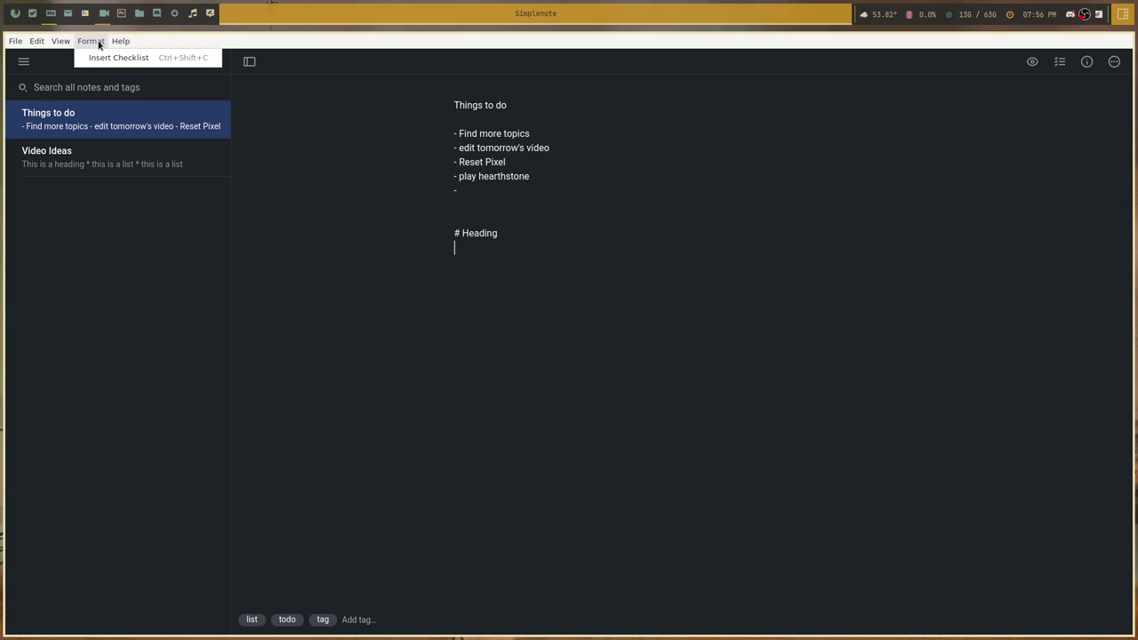
{"action": "left_click", "coordinate": [103, 57]}
{"action": "key", "text": "BackSpace"}
{"action": "key", "text": "Return"}
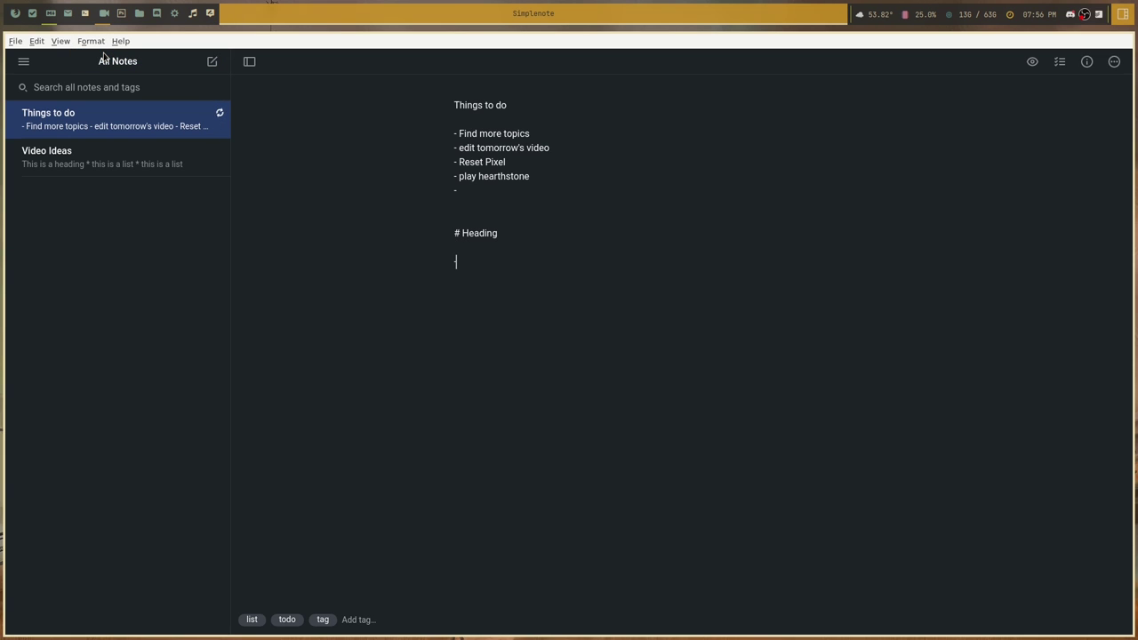
{"action": "type", "text": "- [ ]"}
{"action": "key", "text": "Return"}
{"action": "key", "text": "BackSpace"}
{"action": "key", "text": "BackSpace"}
{"action": "key", "text": "BackSpace"}
{"action": "key", "text": "BackSpace"}
{"action": "key", "text": "BackSpace"}
{"action": "key", "text": "BackSpace"}
{"action": "key", "text": "BackSpace"}
Add an unchecked checklist item below the heading with an internal link to the Video Ideas note.
{"action": "type", "text": "- [ ]"}
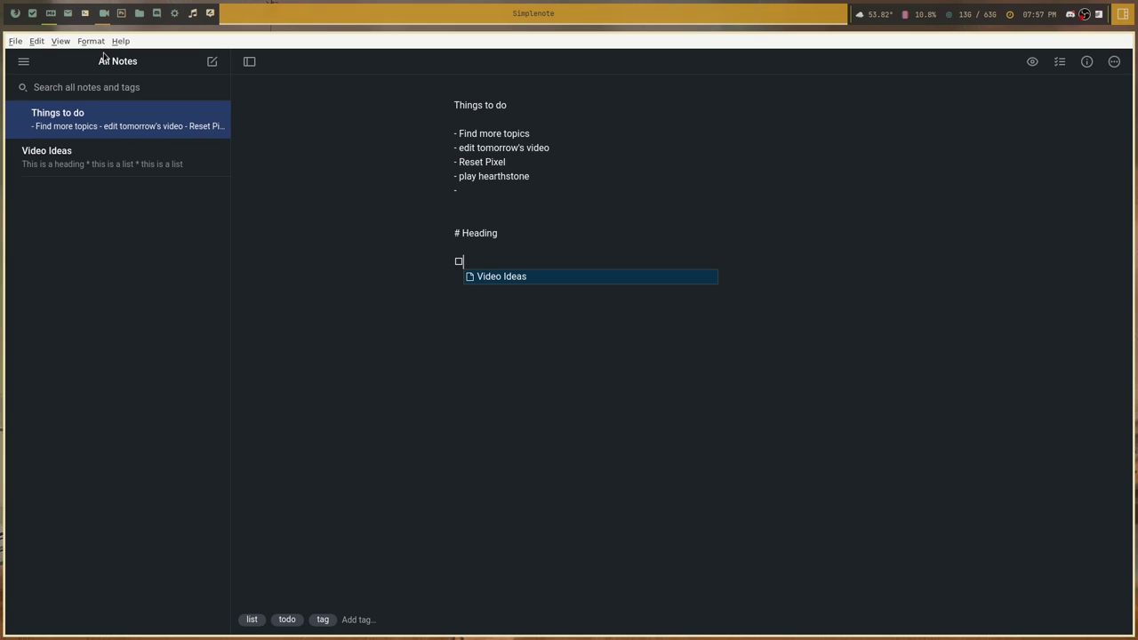
{"action": "left_click", "coordinate": [490, 276]}
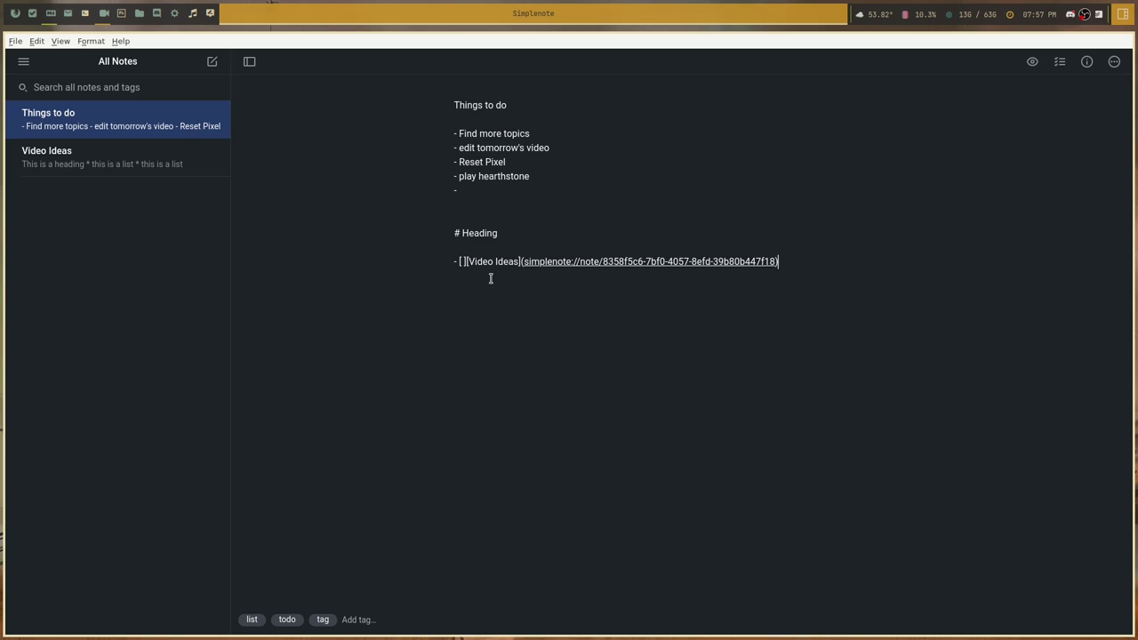
{"action": "key", "text": "Return"}
{"action": "type", "text": "[["}
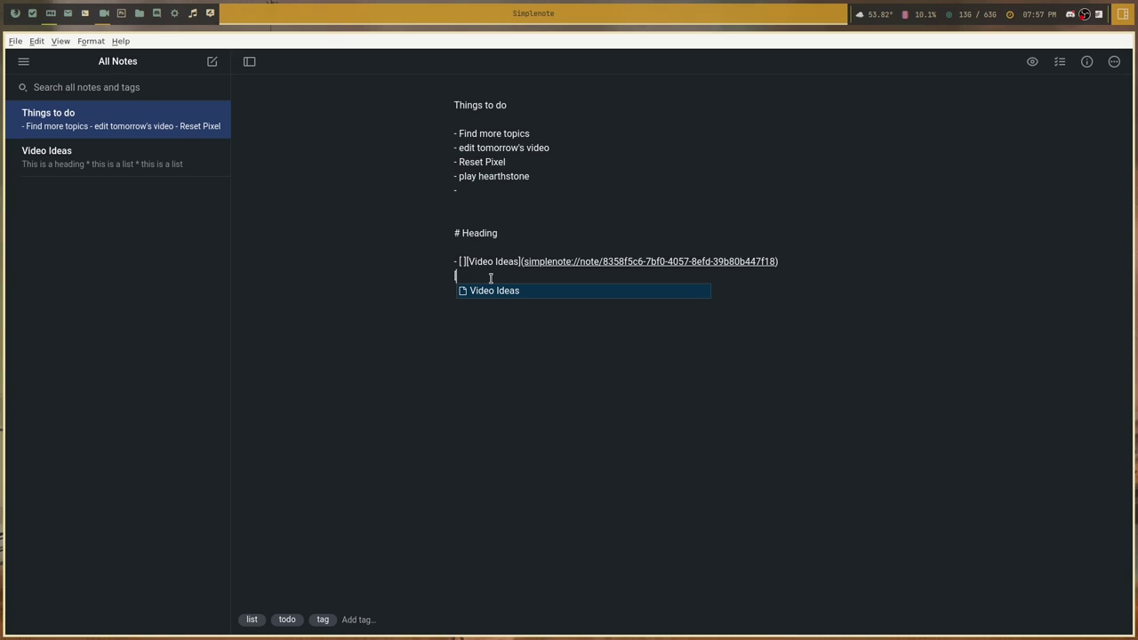
{"action": "type", "text": "this is a lin"}
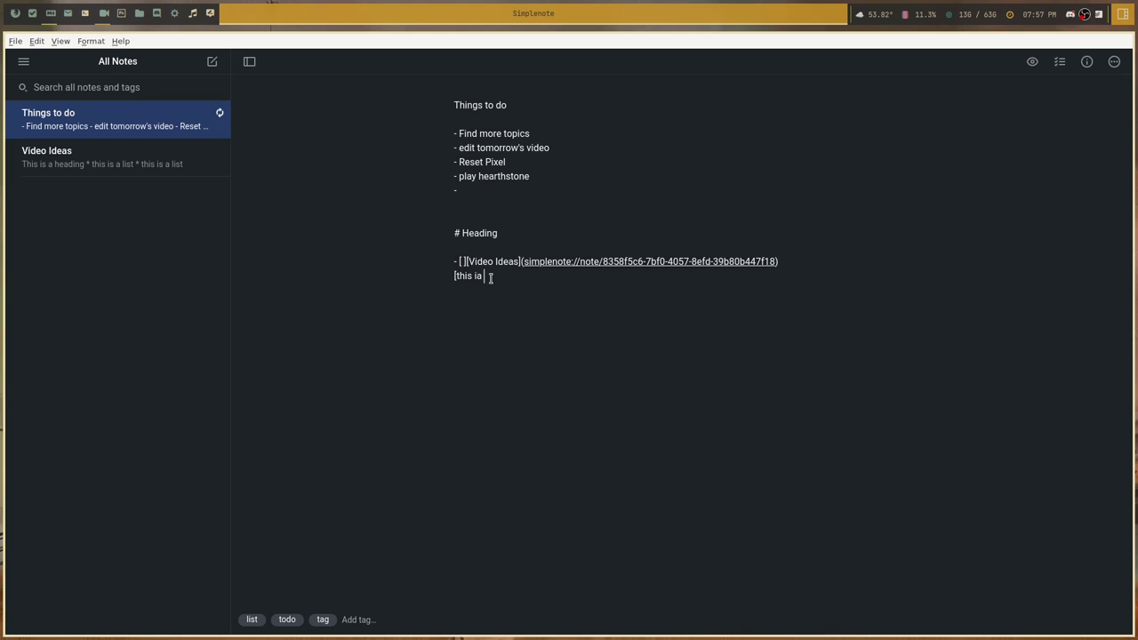
{"action": "type", "text": "k"}
{"action": "type", "text": "https://thelinuxcast"}
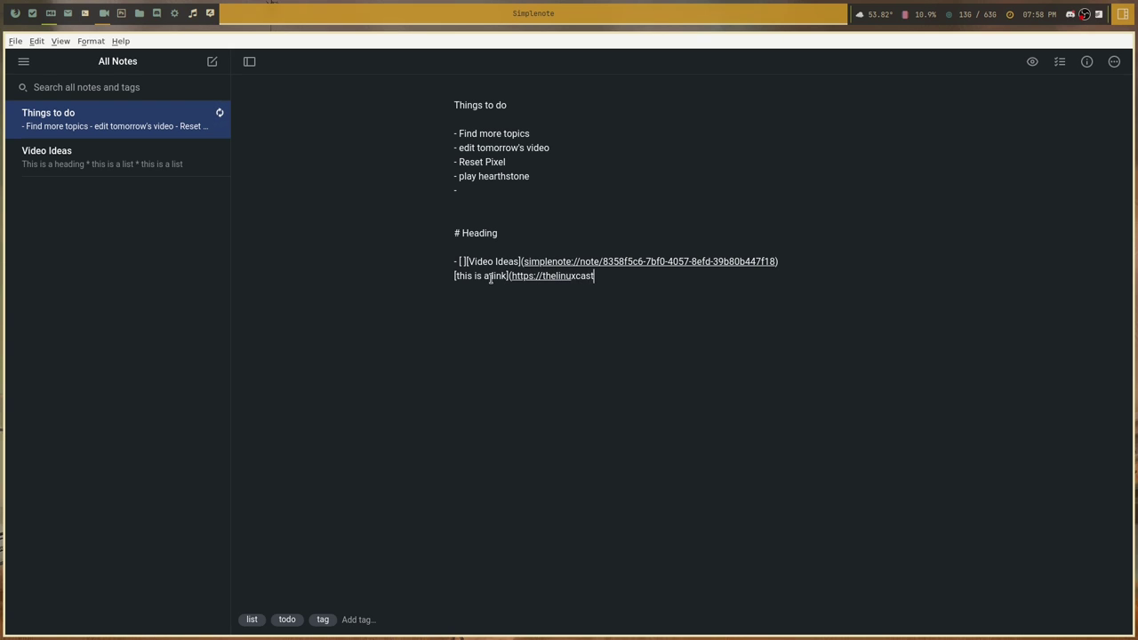
{"action": "type", "text": ".org)"}
{"action": "key", "text": "Return"}
{"action": "left_click", "coordinate": [1032, 61]}
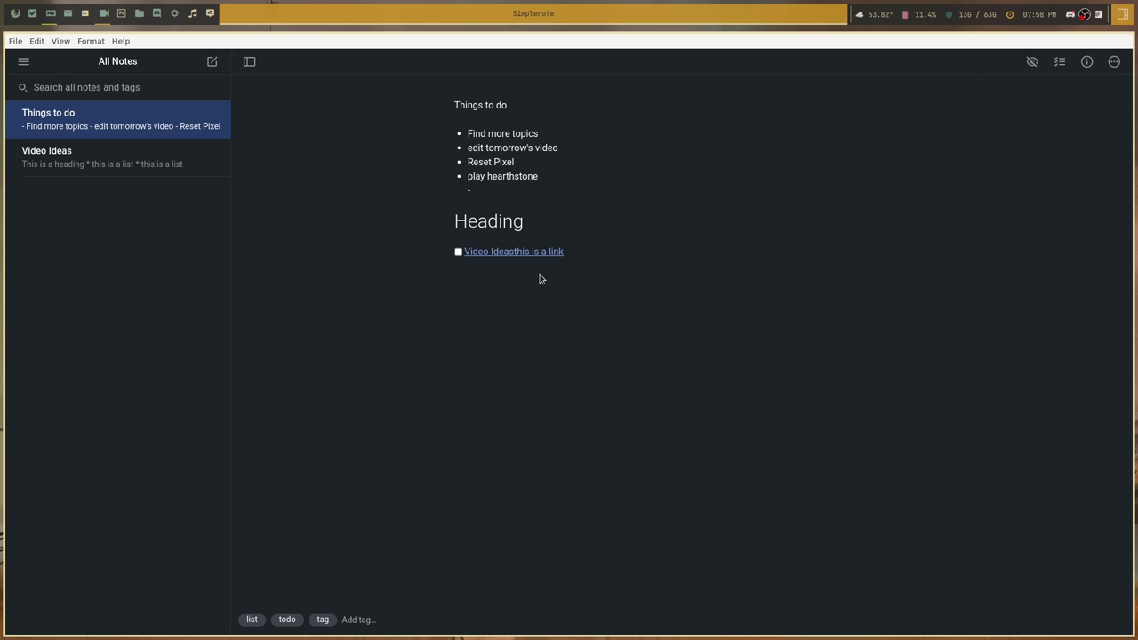
{"action": "left_click", "coordinate": [1032, 62]}
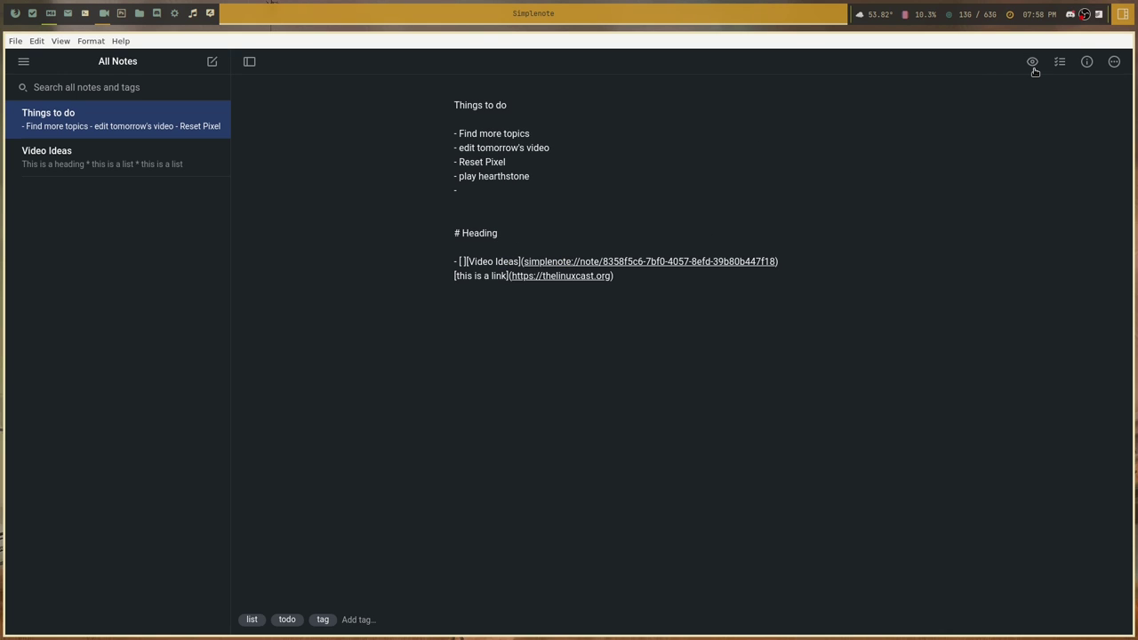
Enter an opening square bracket on a new line below the web link, and view the note's document information.
{"action": "key", "text": "Return"}
{"action": "type", "text": "["}
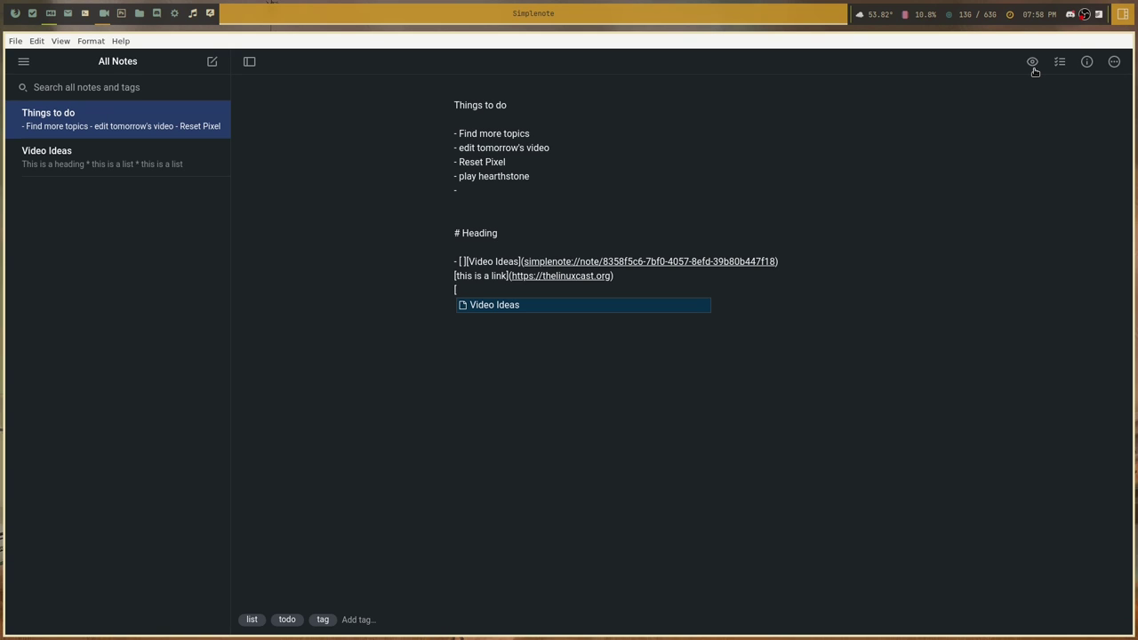
{"action": "left_click", "coordinate": [1086, 62]}
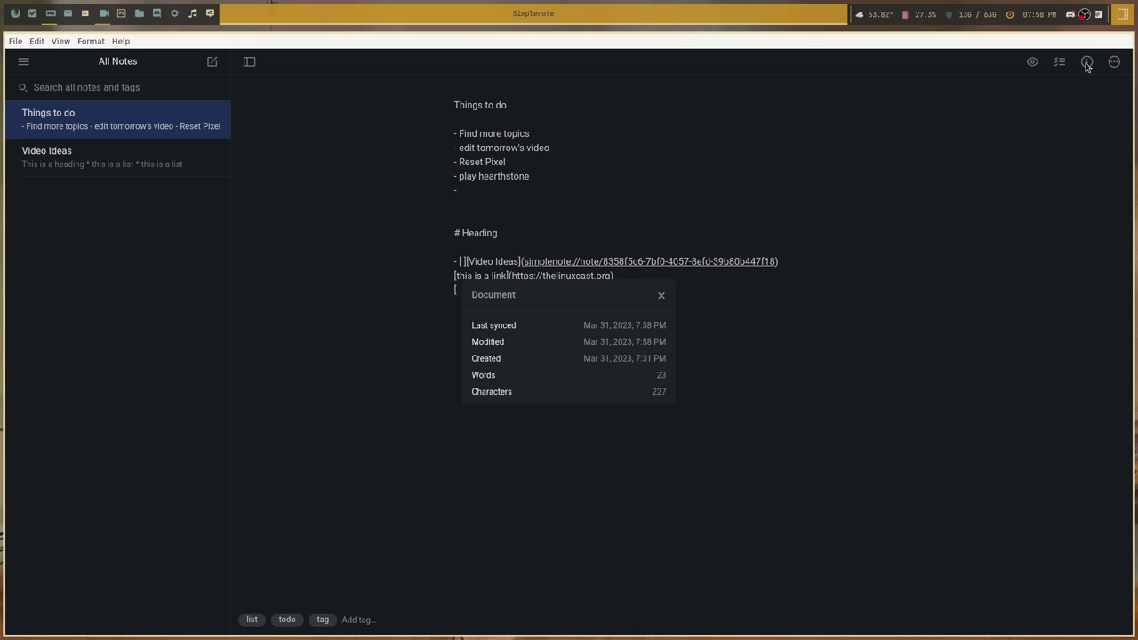
{"action": "left_click", "coordinate": [1079, 71]}
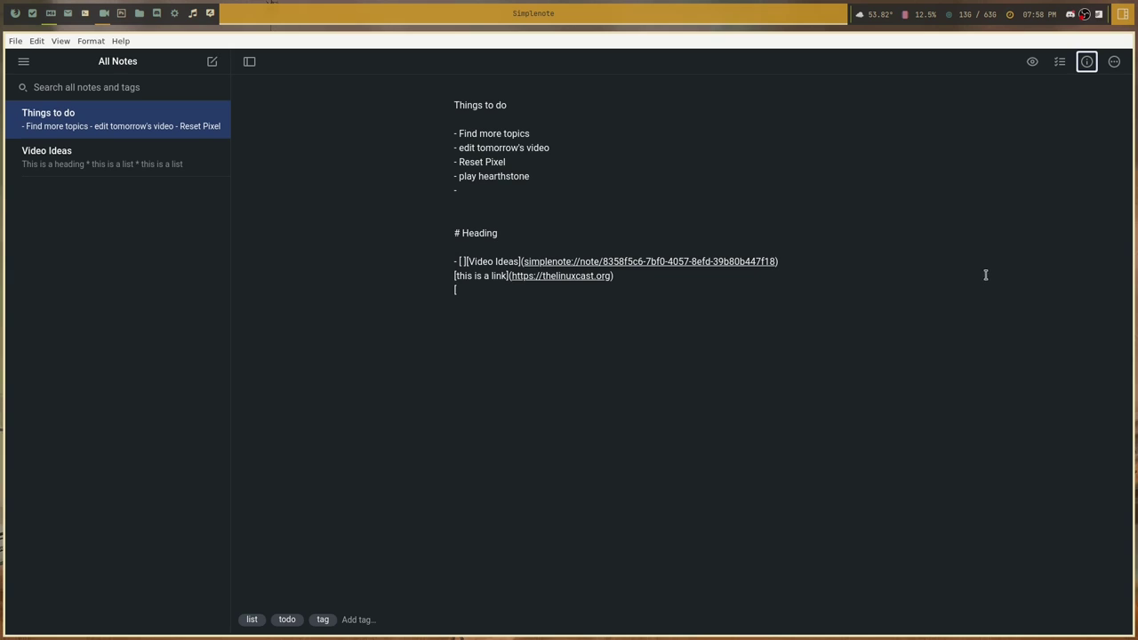
Turn off Markdown for the note and enter an opening square bracket on a new line to test internal link suggestions.
{"action": "left_click", "coordinate": [1114, 71]}
{"action": "left_click", "coordinate": [1107, 112]}
{"action": "left_click", "coordinate": [836, 328]}
{"action": "key", "text": "Return"}
{"action": "type", "text": "["}
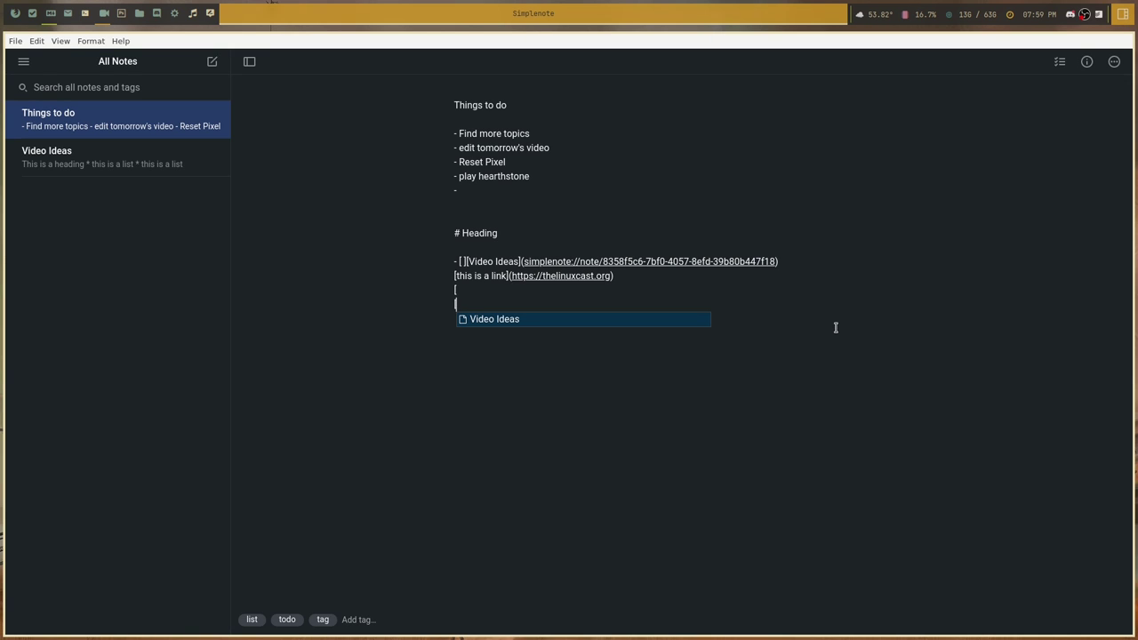
Try the Condensed note display in the display settings, and set it to Expanded.
{"action": "key", "text": "ctrl+comma"}
{"action": "left_click", "coordinate": [574, 233]}
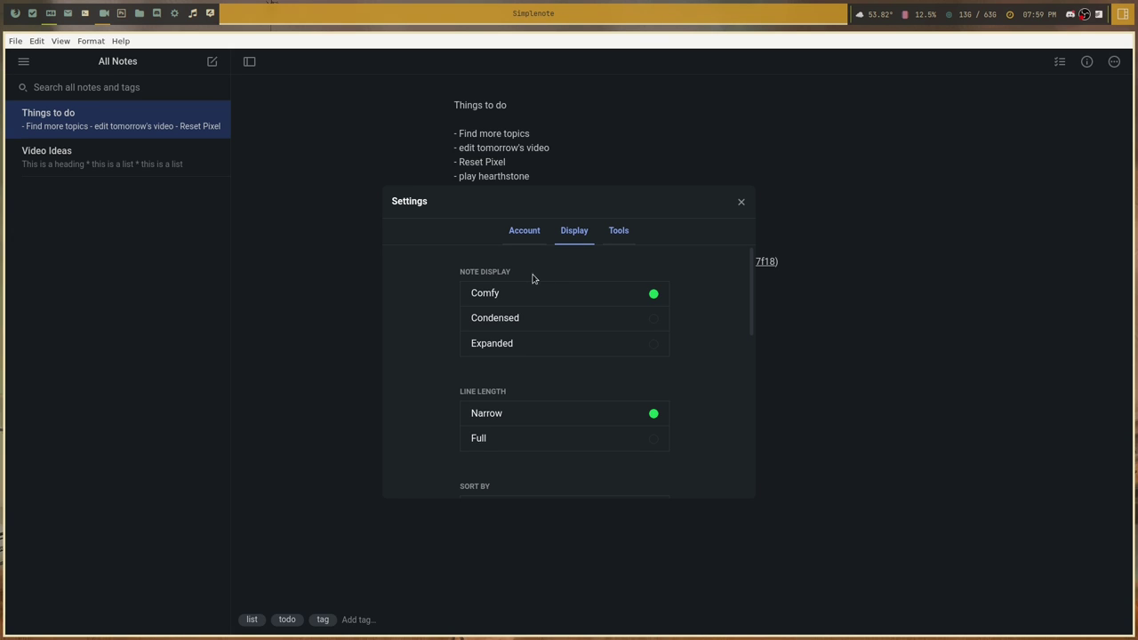
{"action": "left_click", "coordinate": [489, 324]}
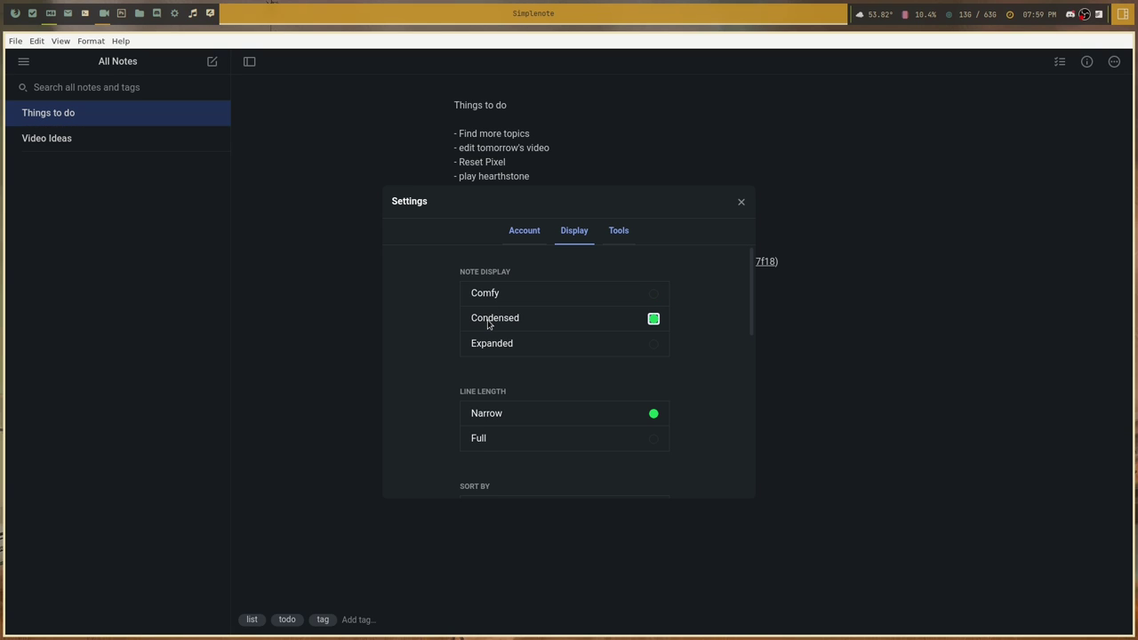
{"action": "left_click", "coordinate": [489, 344]}
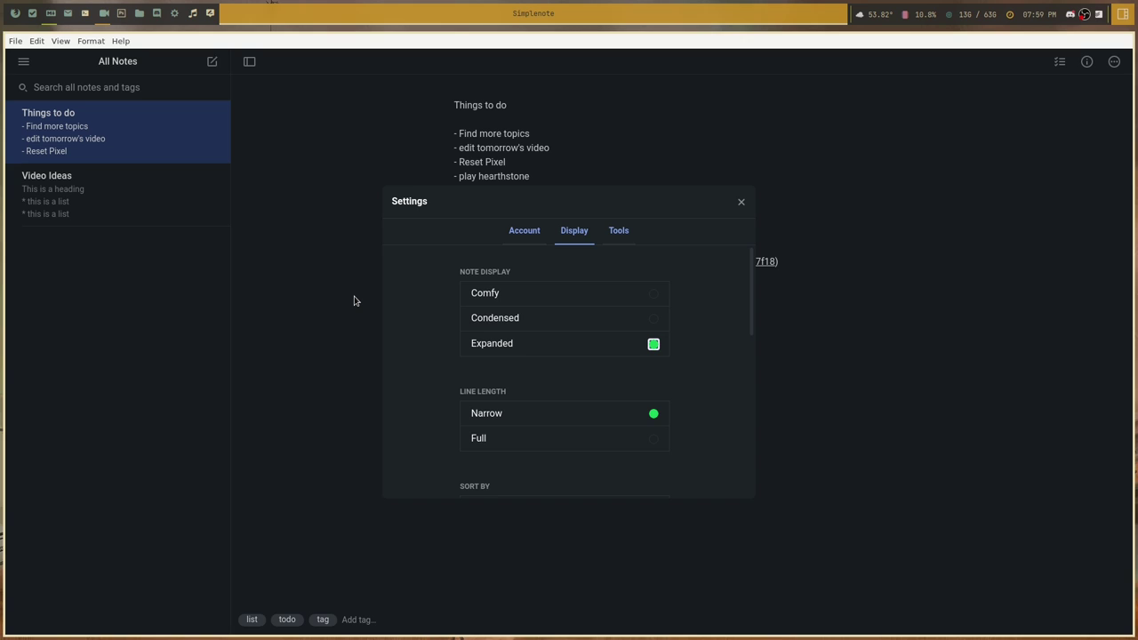
Try the Full line length, restore Narrow, and review the sorting, tag and theme options.
{"action": "left_click", "coordinate": [483, 439]}
{"action": "left_click", "coordinate": [489, 417]}
{"action": "scroll", "coordinate": [415, 412], "scroll_direction": "down", "scroll_amount": 1}
{"action": "scroll", "coordinate": [414, 413], "scroll_direction": "down", "scroll_amount": 1}
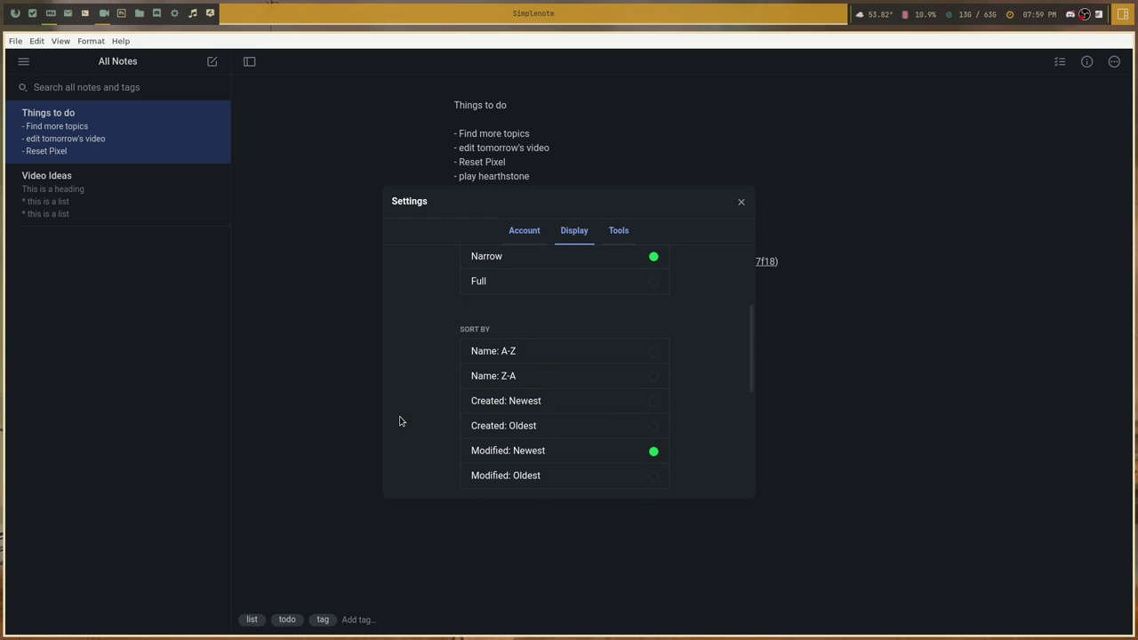
{"action": "scroll", "coordinate": [399, 421], "scroll_direction": "down", "scroll_amount": 2}
{"action": "scroll", "coordinate": [405, 421], "scroll_direction": "down", "scroll_amount": 1}
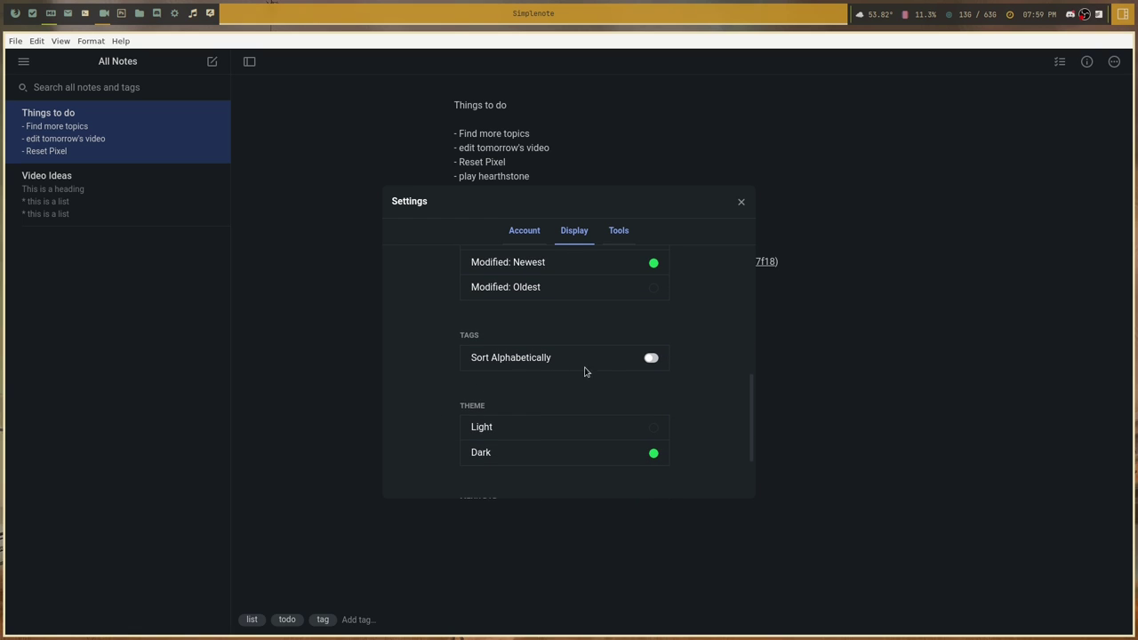
Review the automatic menu bar hiding option, close the settings and hide the menu bar.
{"action": "scroll", "coordinate": [538, 389], "scroll_direction": "down", "scroll_amount": 2}
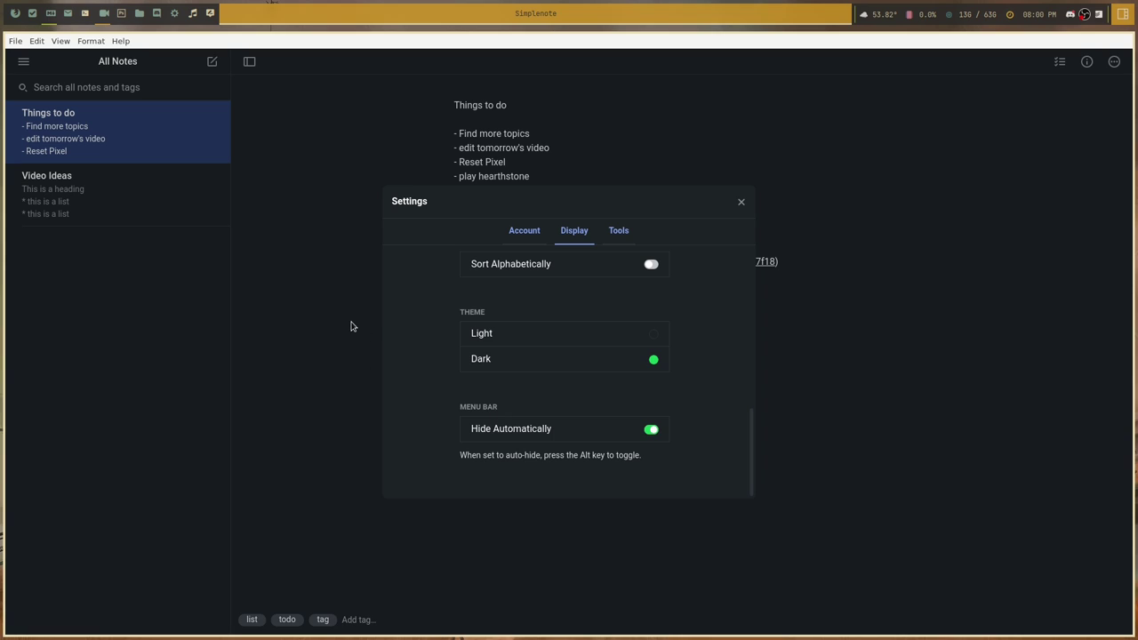
{"action": "left_click", "coordinate": [739, 201]}
{"action": "key", "text": "alt"}
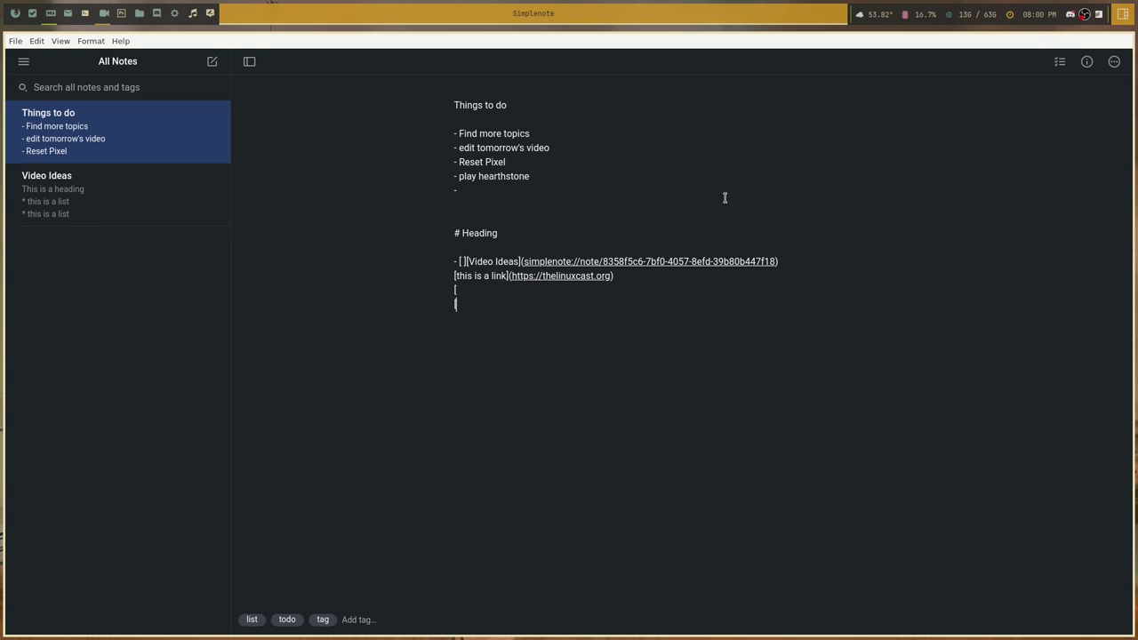
{"action": "key", "text": "alt"}
{"action": "key", "text": "super"}
{"action": "key", "text": "super+q"}
{"action": "key", "text": "super+d"}
{"action": "key", "text": "Escape"}
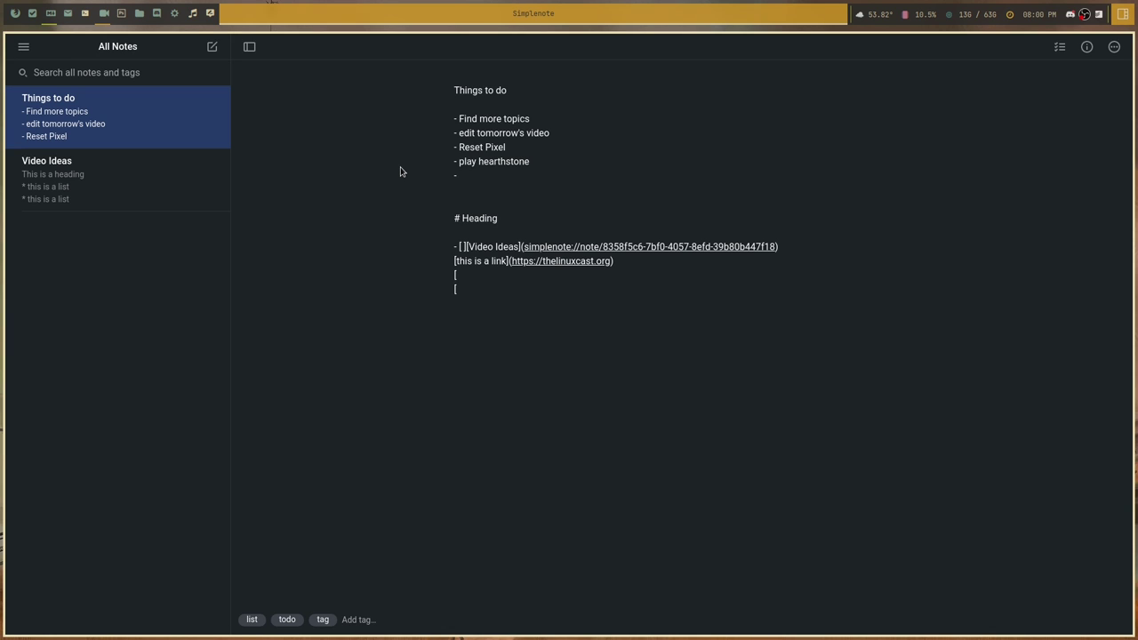
Show and hide the menu bar several times to test its automatic hiding.
{"action": "key", "text": "alt"}
{"action": "key", "text": "alt"}
{"action": "key", "text": "alt"}
{"action": "key", "text": "alt"}
{"action": "key", "text": "alt"}
{"action": "key", "text": "alt"}
Create a new note containing the text "This is a note".
{"action": "left_click", "coordinate": [212, 47]}
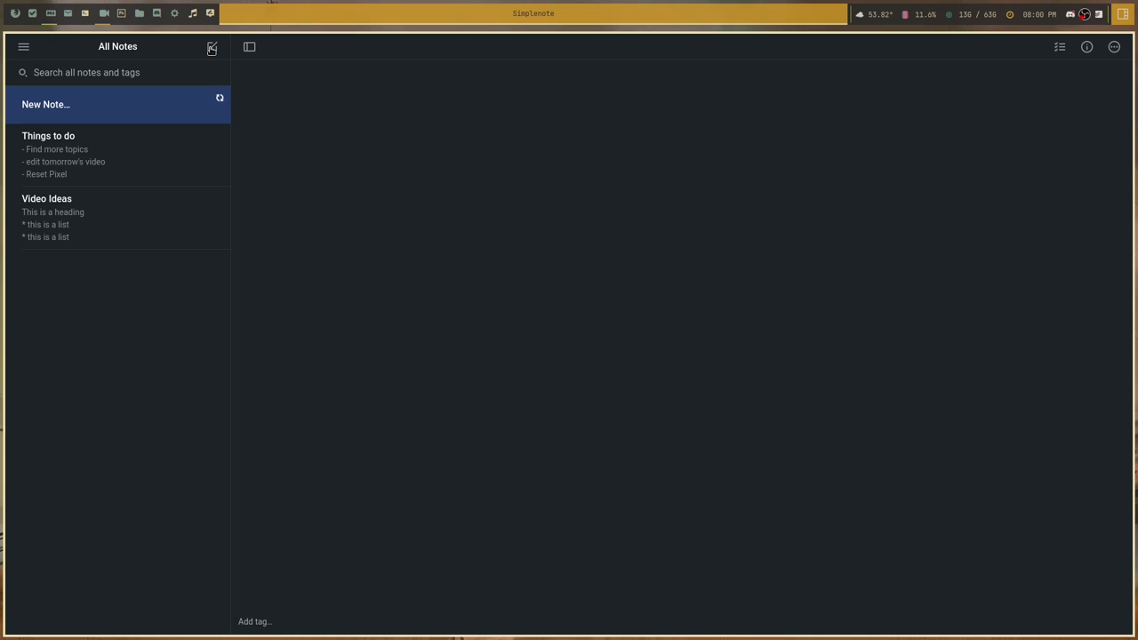
{"action": "type", "text": "This is a note"}
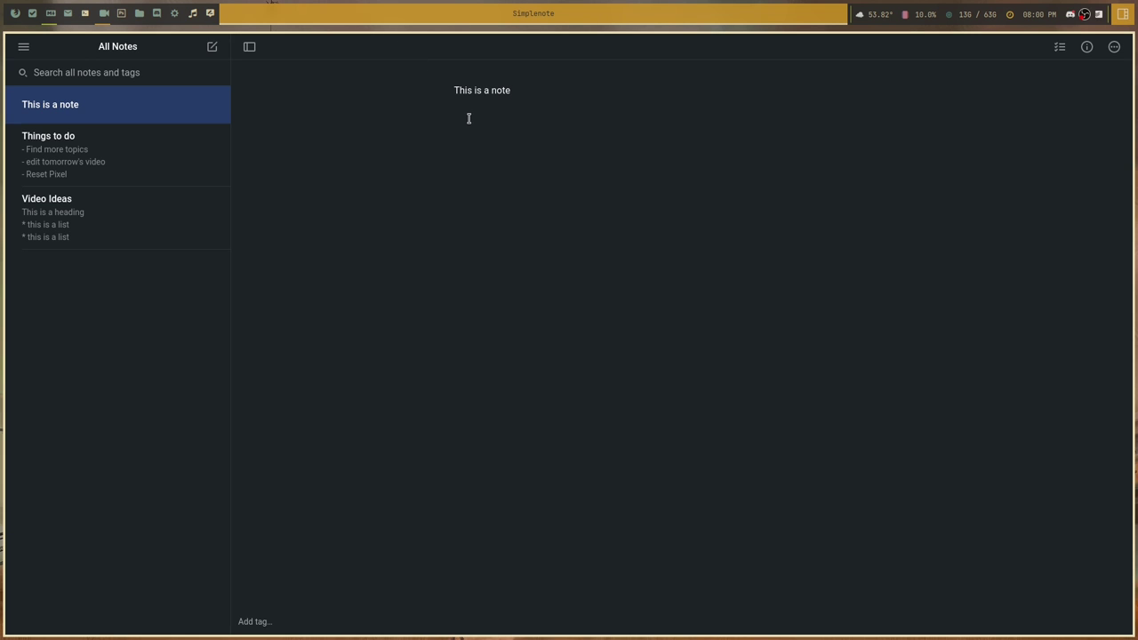
Retype the word "note" at the end of the new note's line and add two line breaks after it.
{"action": "key", "text": "ctrl+shift+Left"}
{"action": "key", "text": "shift+Home"}
{"action": "key", "text": "End"}
{"action": "key", "text": "ctrl+shift+Left"}
{"action": "key", "text": "End"}
{"action": "key", "text": "ctrl+shift+Left"}
{"action": "key", "text": "BackSpace"}
{"action": "type", "text": "note"}
{"action": "key", "text": "Return"}
{"action": "key", "text": "Return"}
Turn on Markdown for the new "This is a note" note.
{"action": "left_click", "coordinate": [1116, 47]}
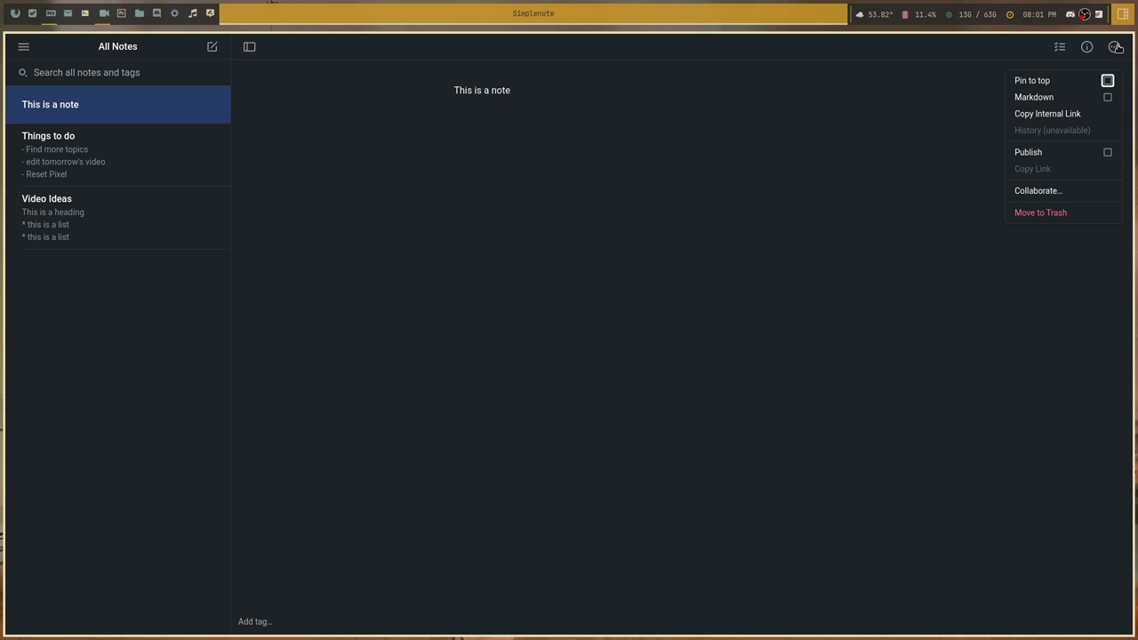
{"action": "left_click", "coordinate": [1108, 98]}
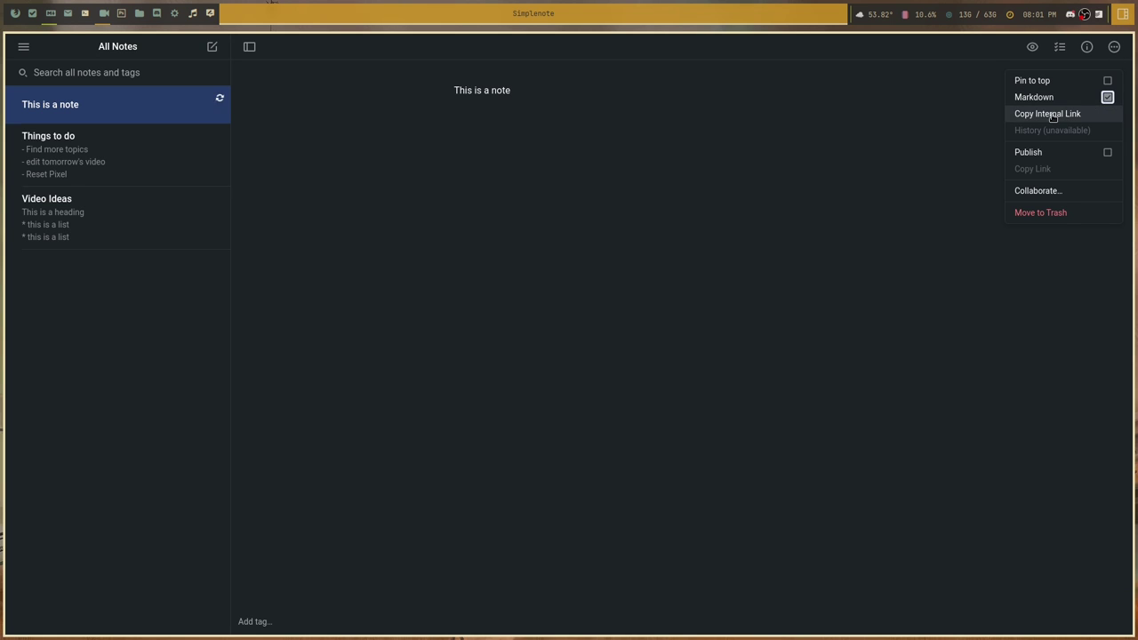
{"action": "left_click", "coordinate": [825, 166]}
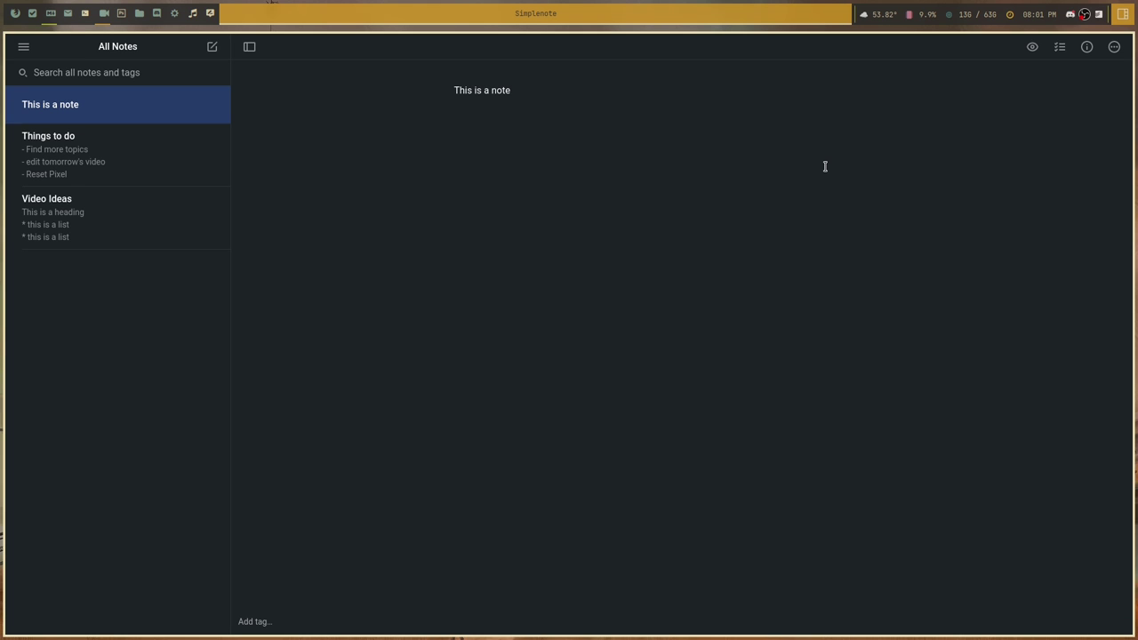
View the collaboration options for sharing the new note by email, and close them without adding anyone.
{"action": "left_click", "coordinate": [1113, 49]}
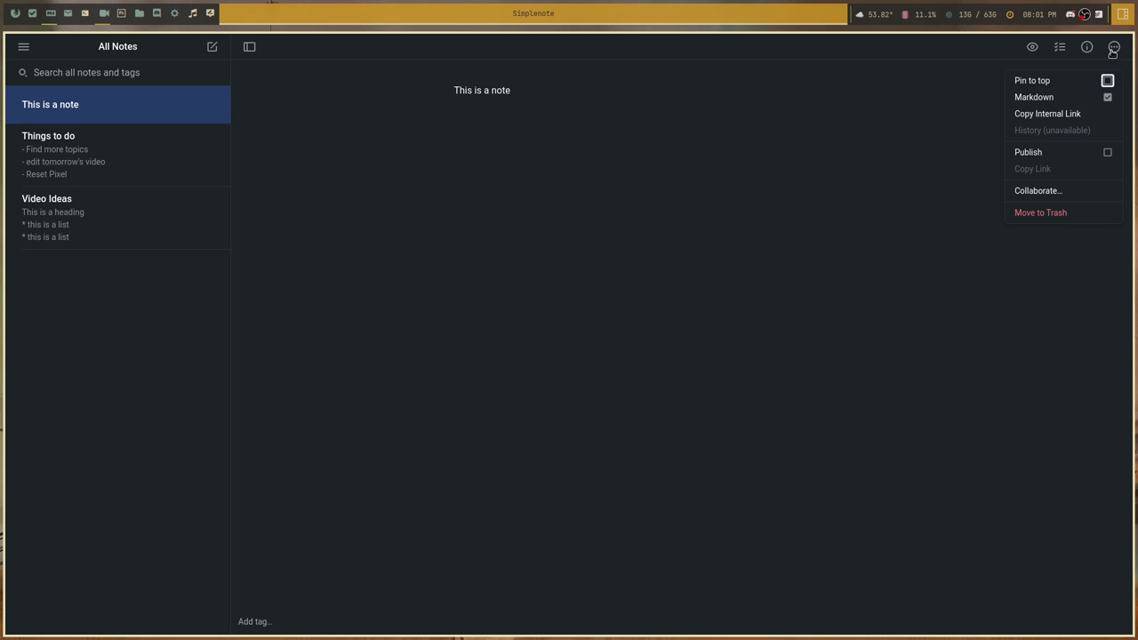
{"action": "left_click", "coordinate": [1054, 195]}
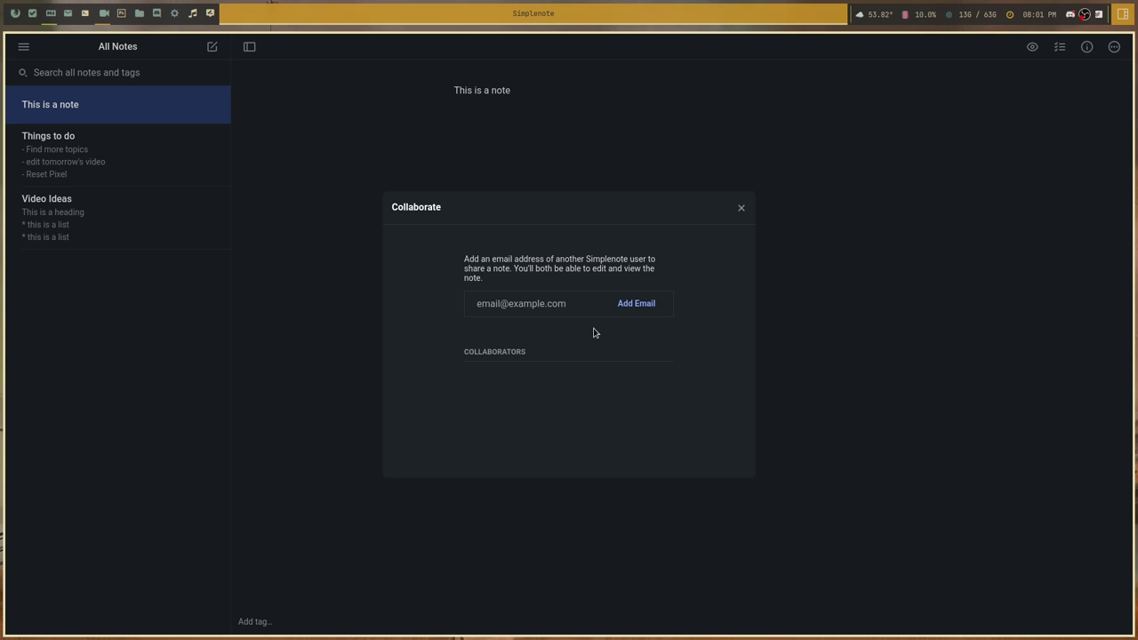
{"action": "left_click", "coordinate": [741, 208]}
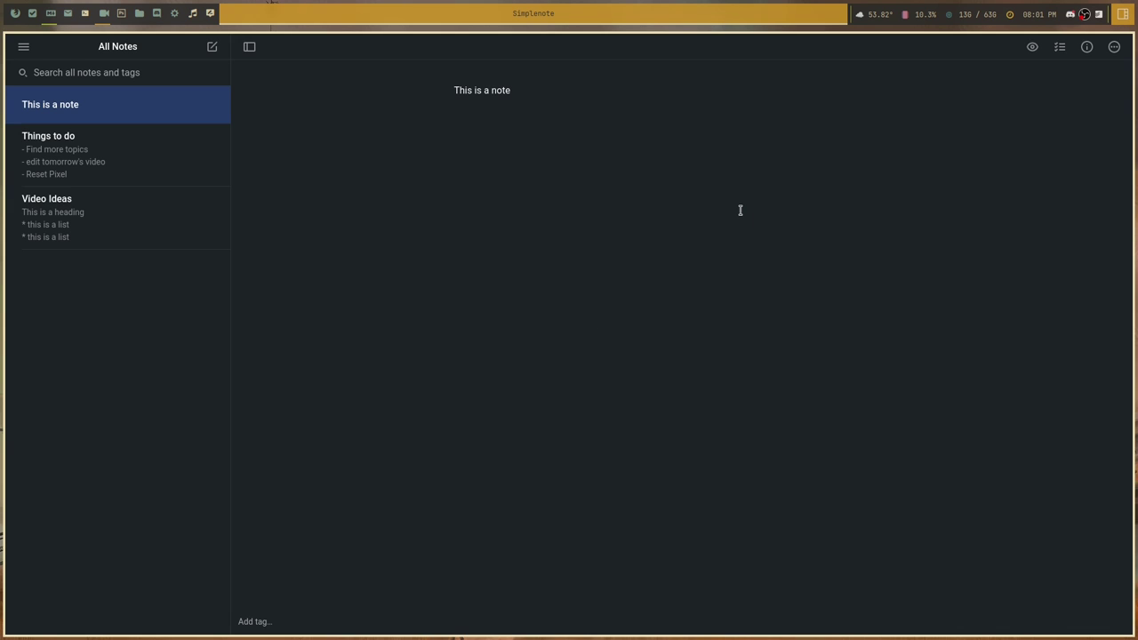